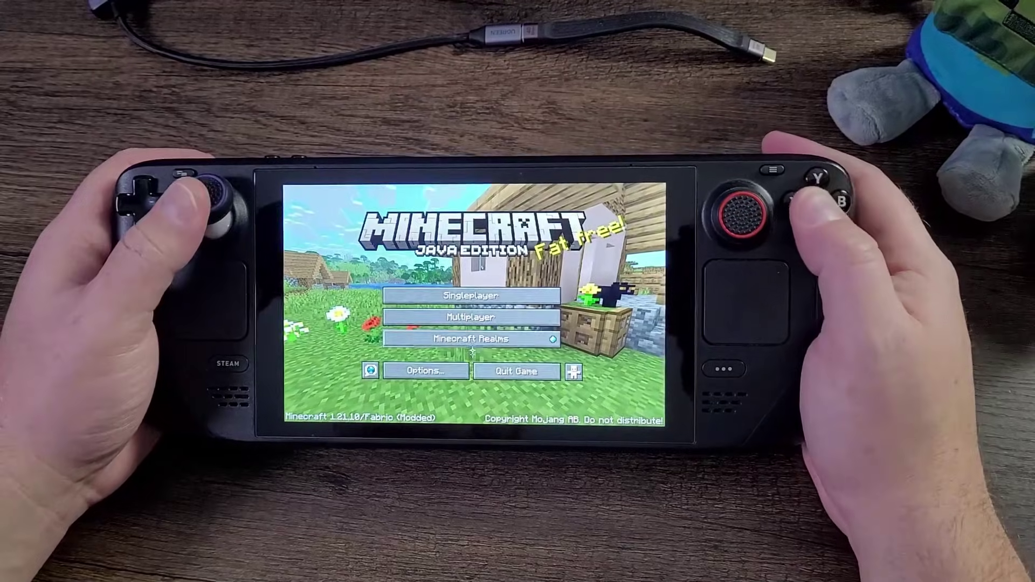
Load the New World survival save from the Singleplayer list.
left_click(410, 293)
left_click(400, 264)
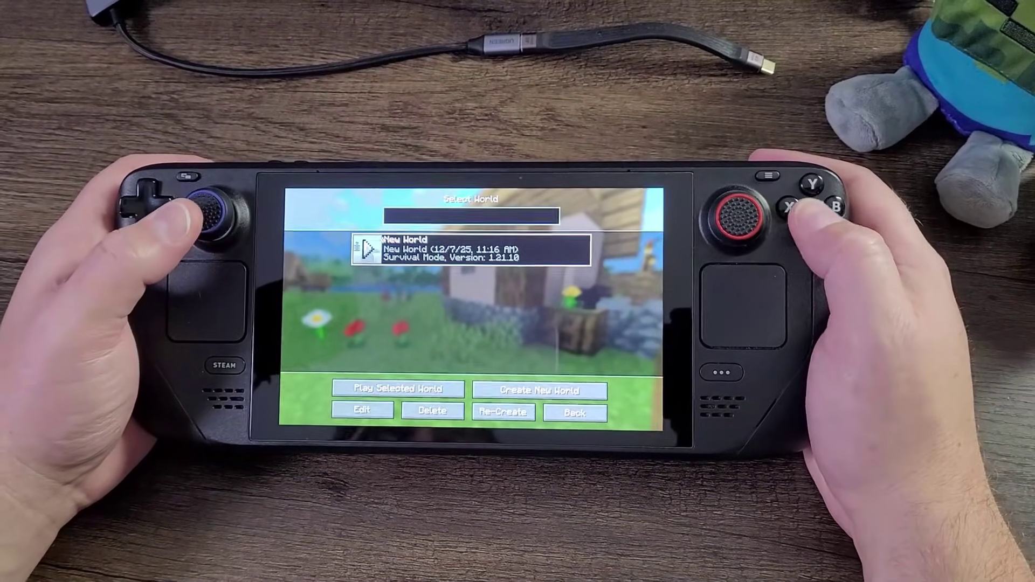
left_click(368, 246)
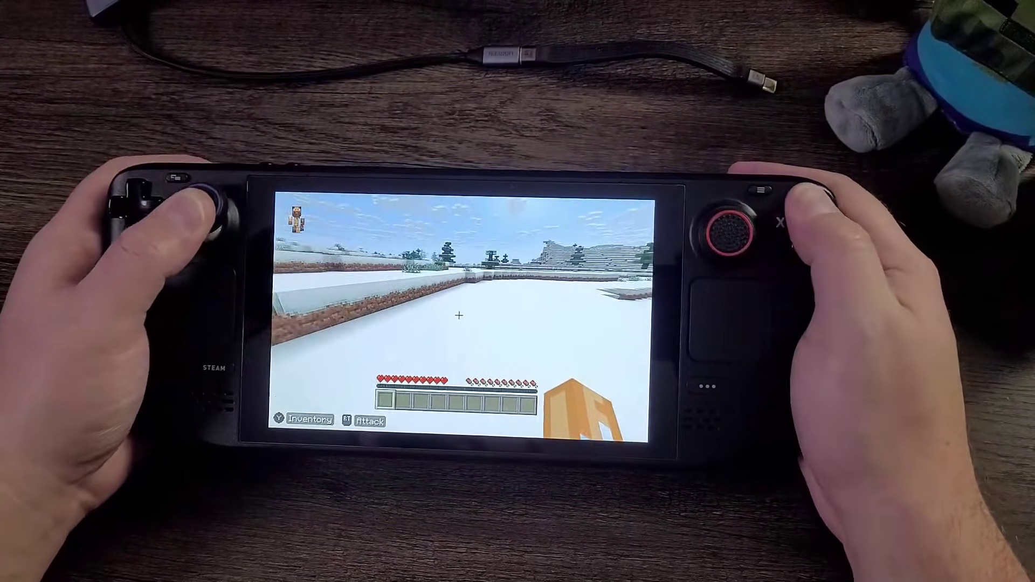
Open the inventory and toggle the recipe book off and back on.
key("e")
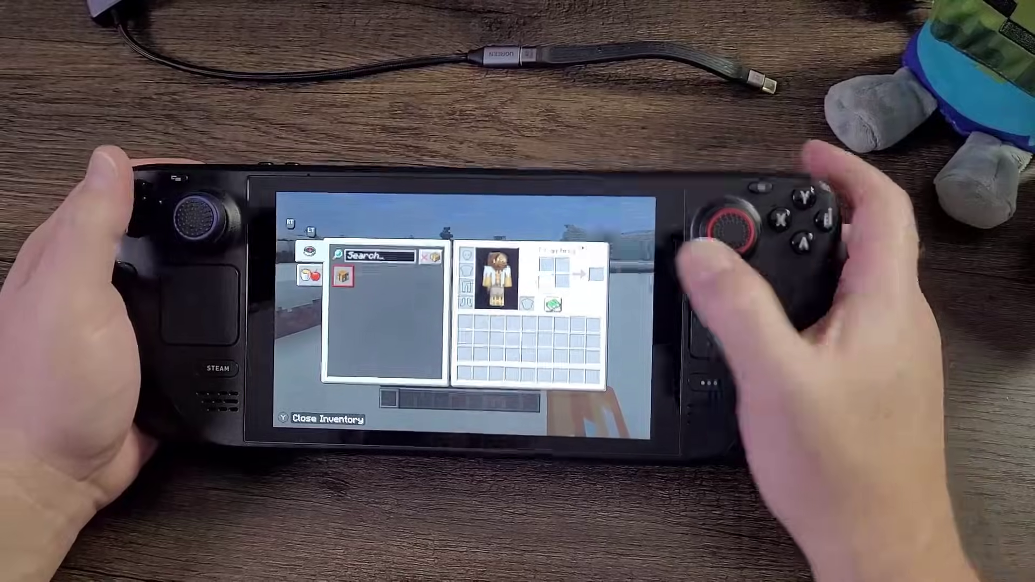
left_click(552, 310)
left_click(494, 308)
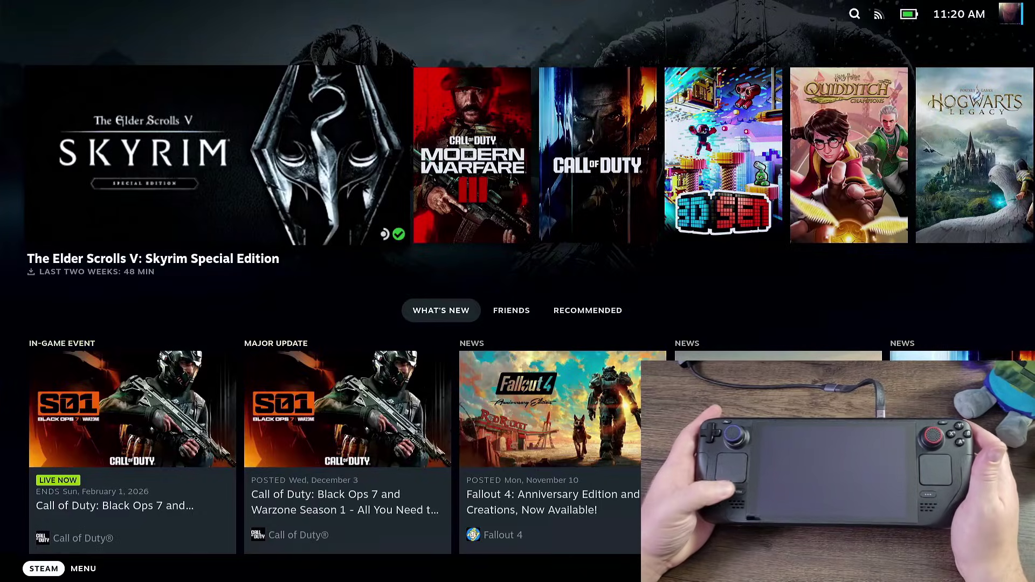
Use the Power menu's Switch to Desktop option to leave Game Mode.
key("Home")
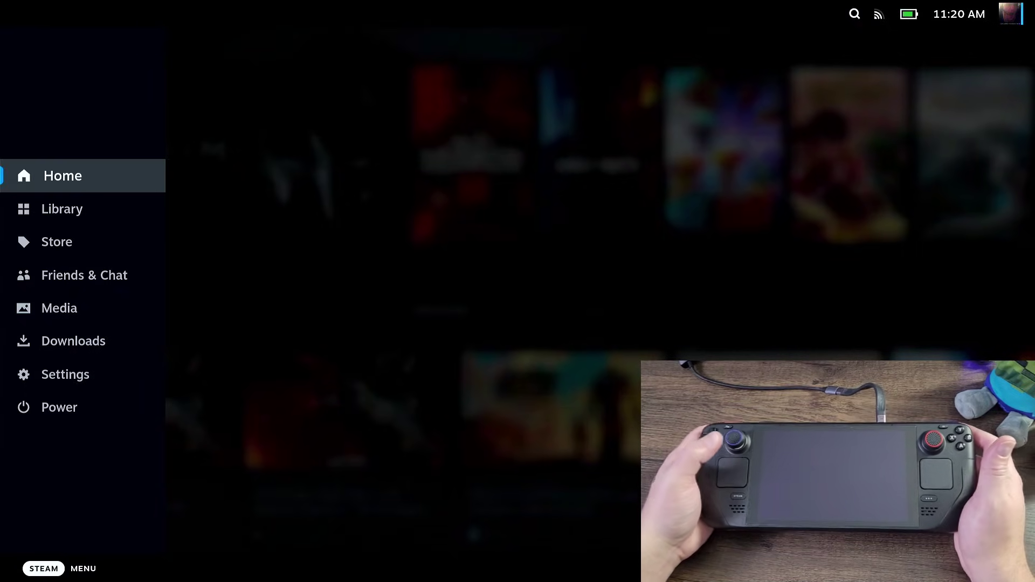
key("Down")
key("Down")
key("Down")
key("Down")
key("Down")
key("Down")
key("Down")
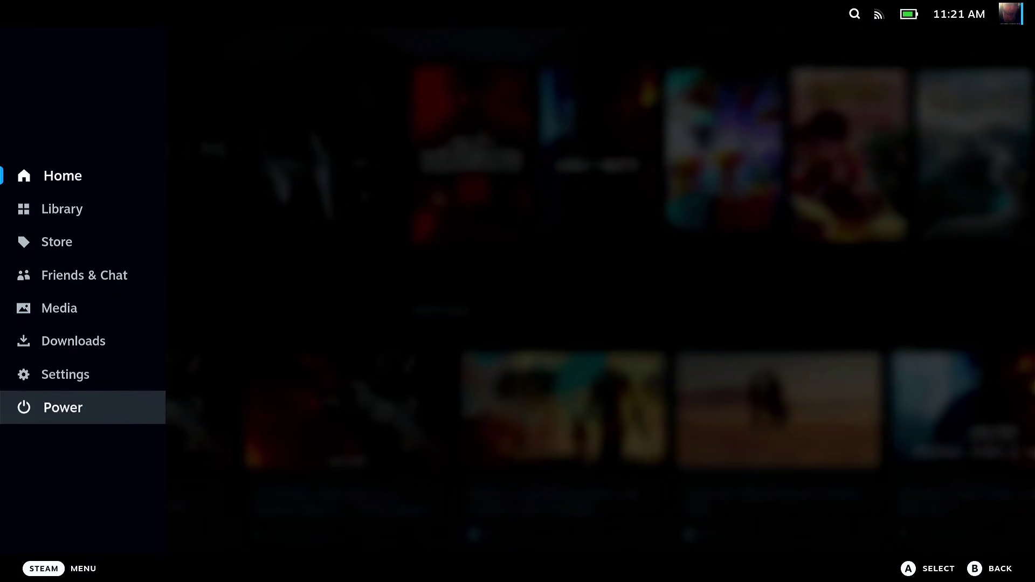
key("Return")
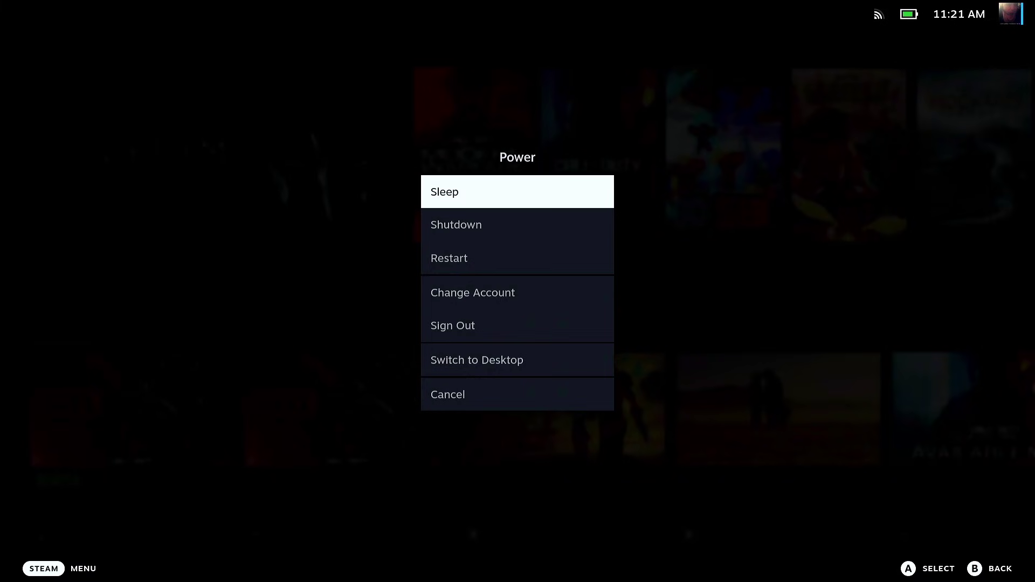
key("Down")
key("Down")
key("Down")
key("Down")
key("Down")
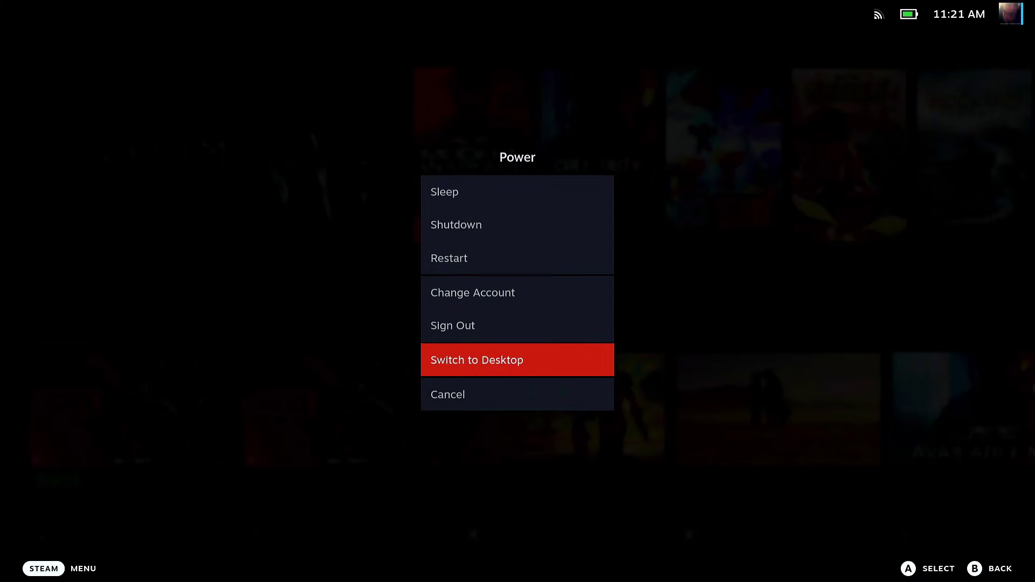
key("Return")
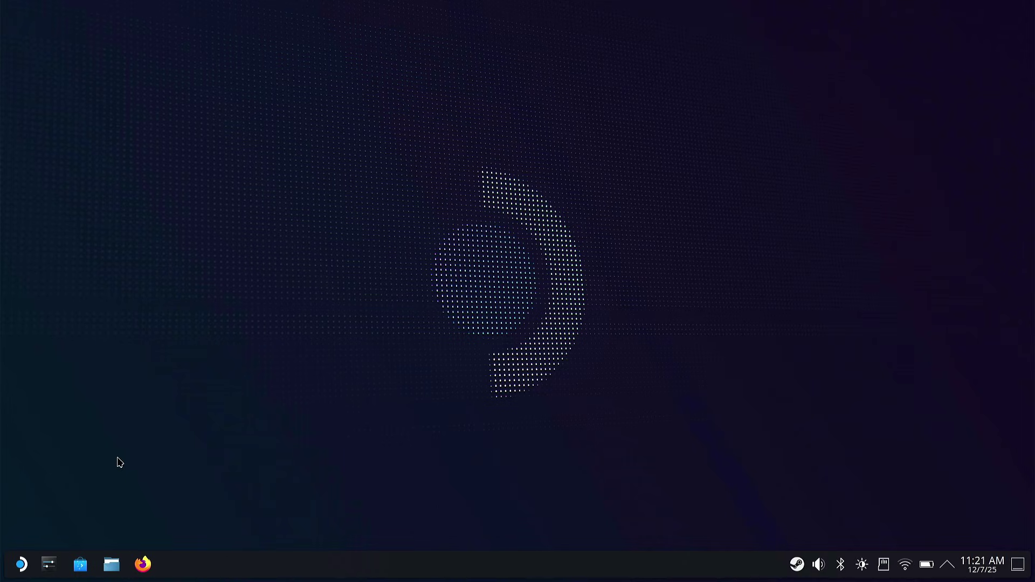
Search the Application Launcher for 'pris' and open the Prism Launcher page in Discover.
left_click(21, 566)
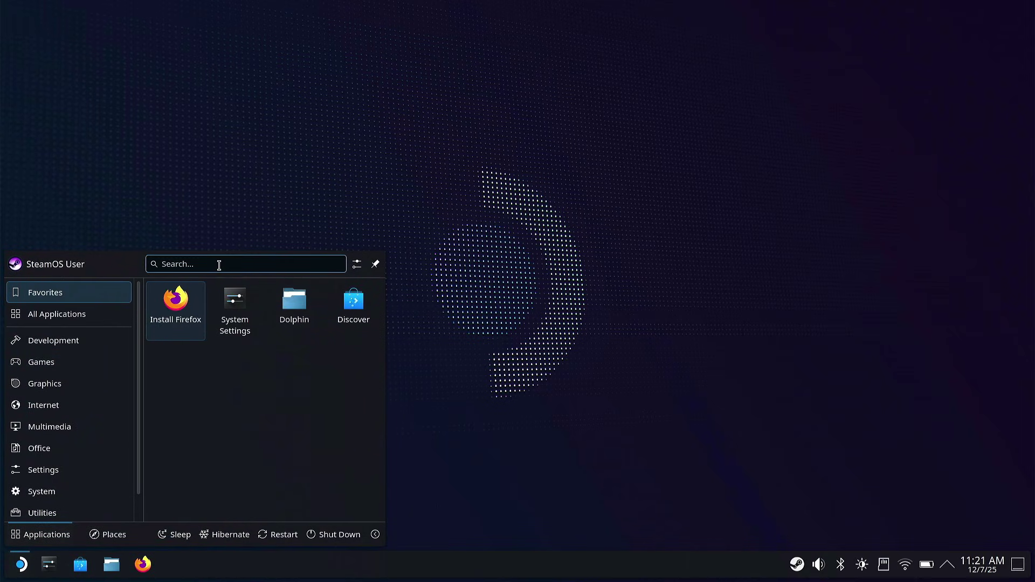
left_click(219, 266)
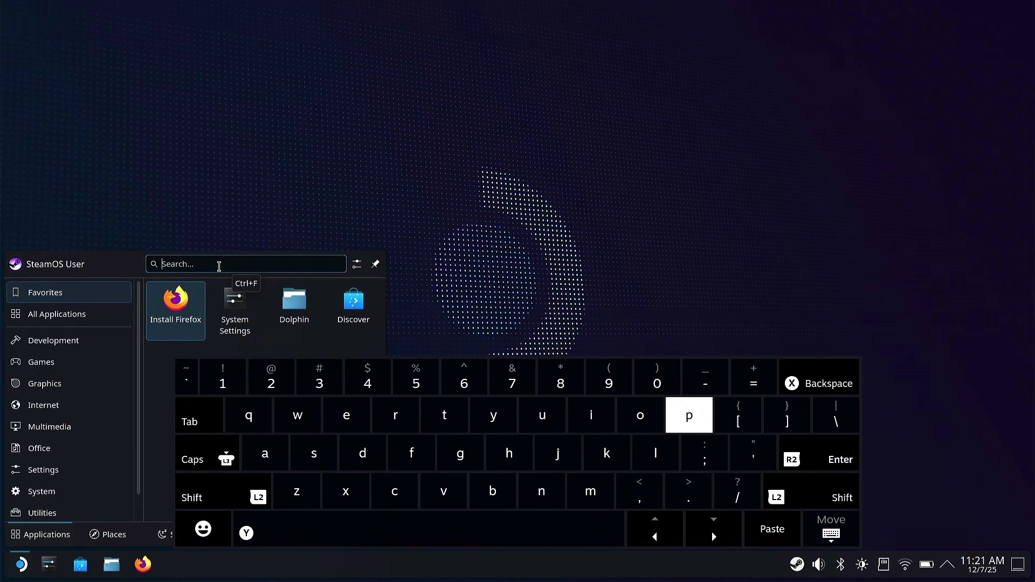
type("pr")
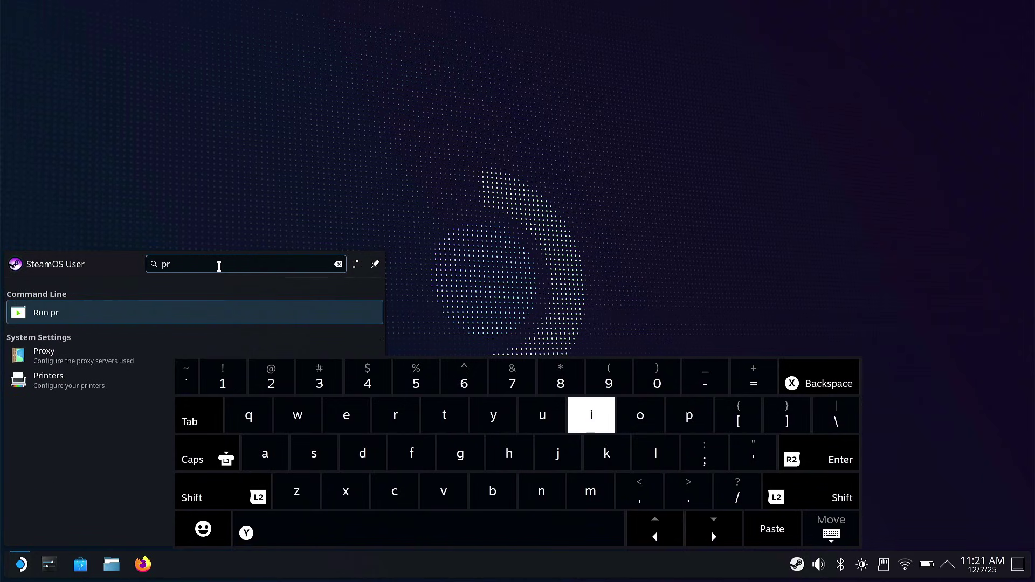
type("is")
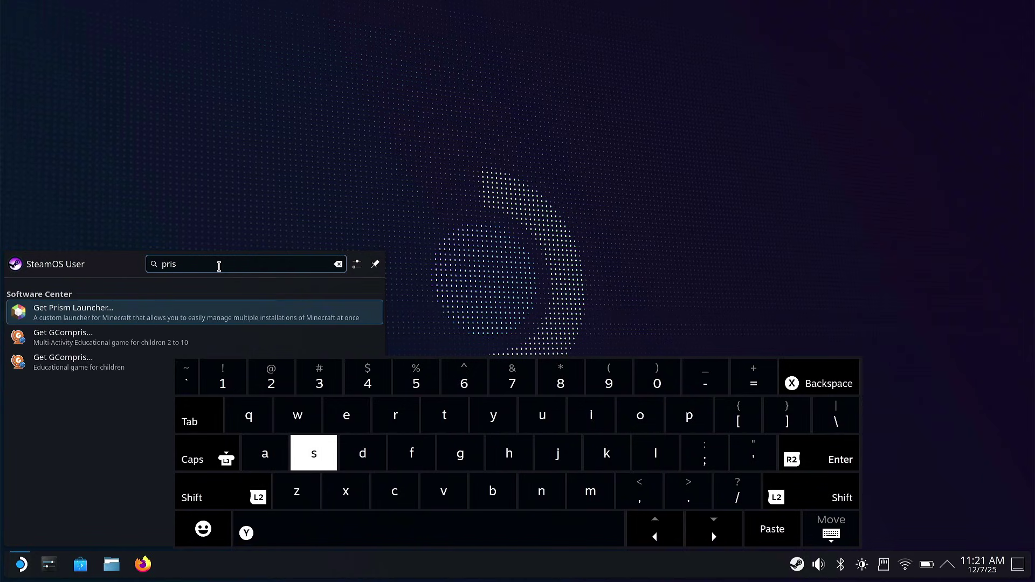
key("Escape")
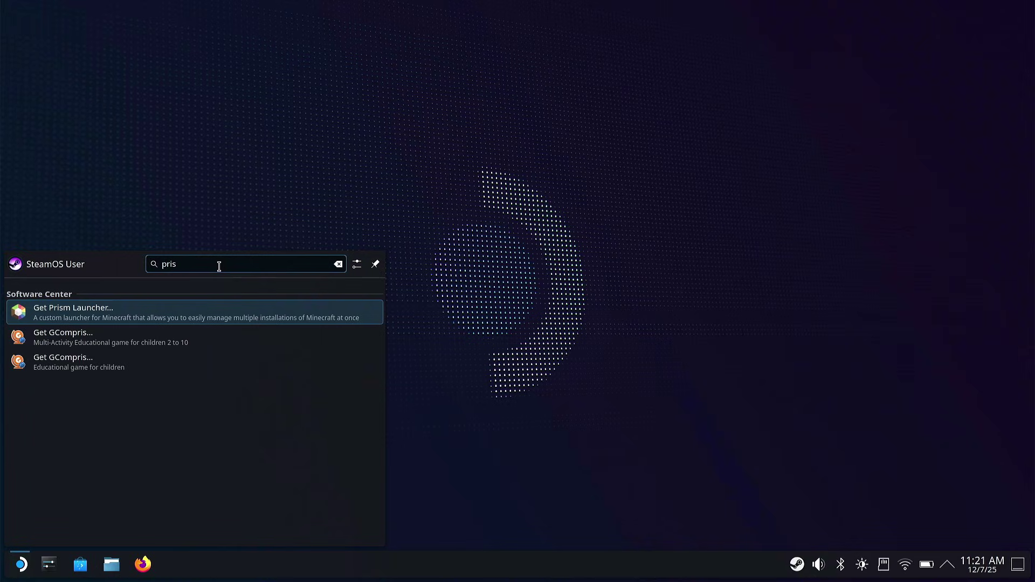
left_click(153, 320)
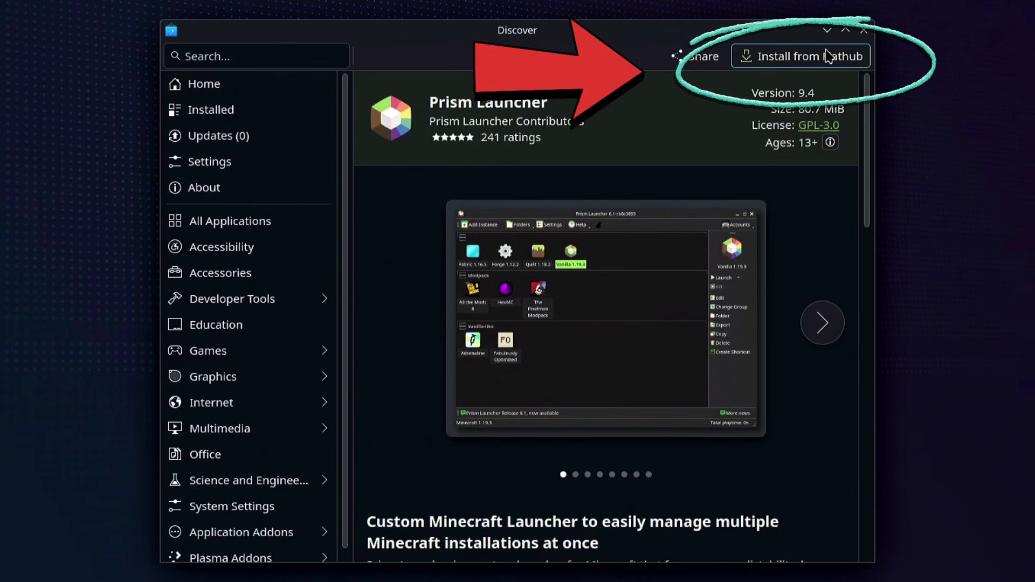
Install Prism Launcher from Flathub, then launch it once installation finishes.
left_click(790, 56)
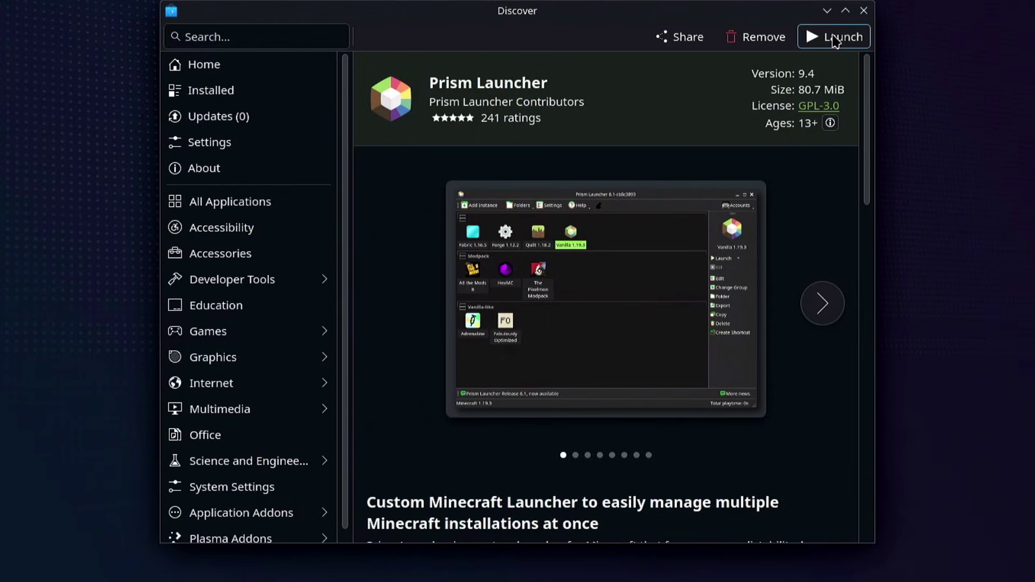
left_click(828, 45)
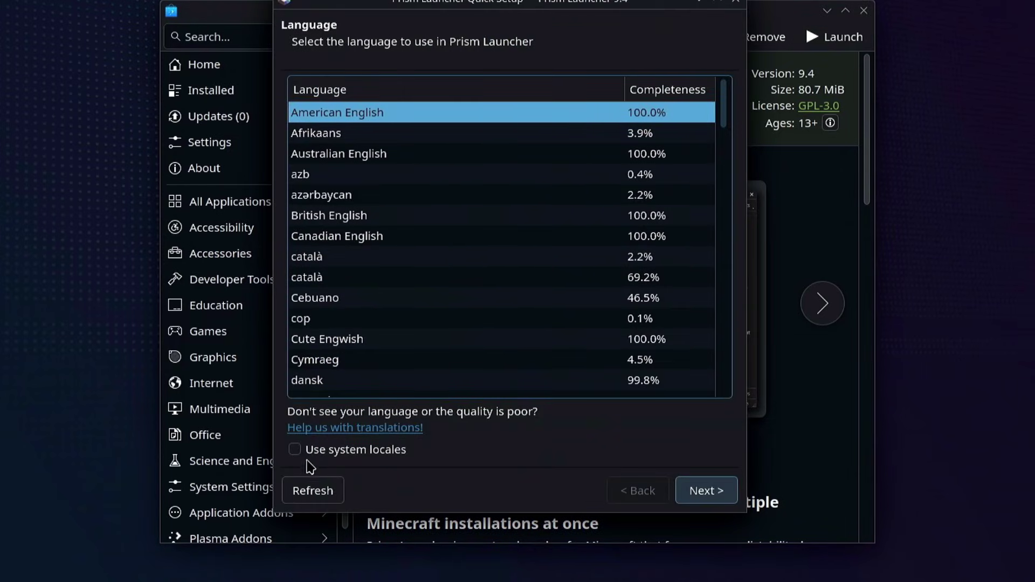
Keep American English and the default theme in Quick Setup, then add a Microsoft account.
mouse_move(600, 312)
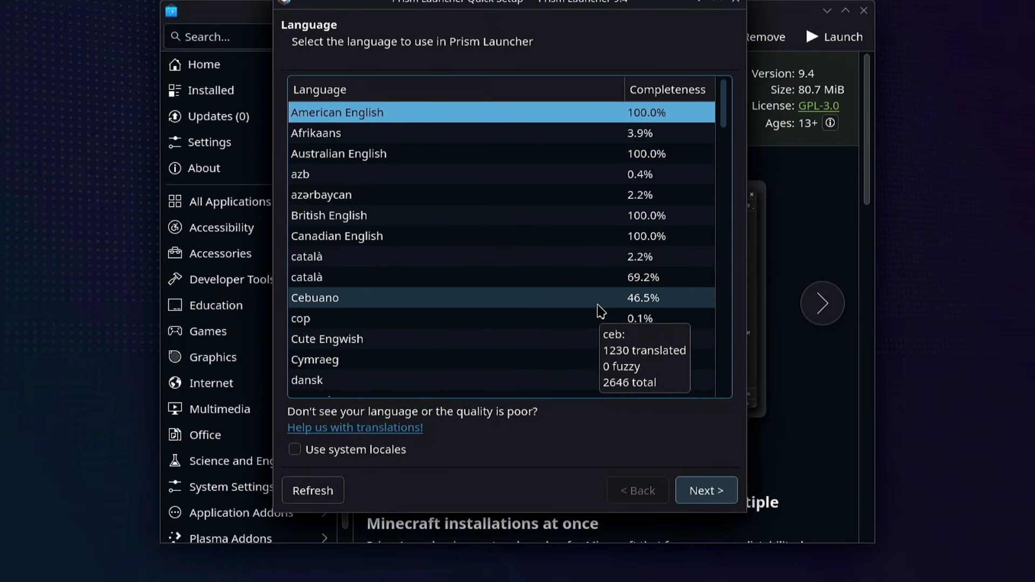
mouse_move(577, 338)
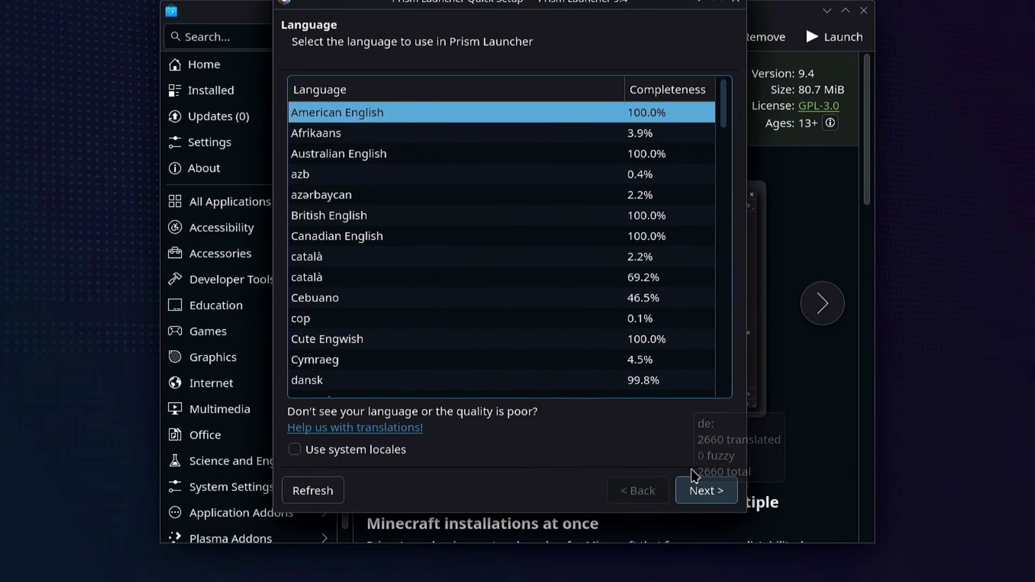
left_click(695, 491)
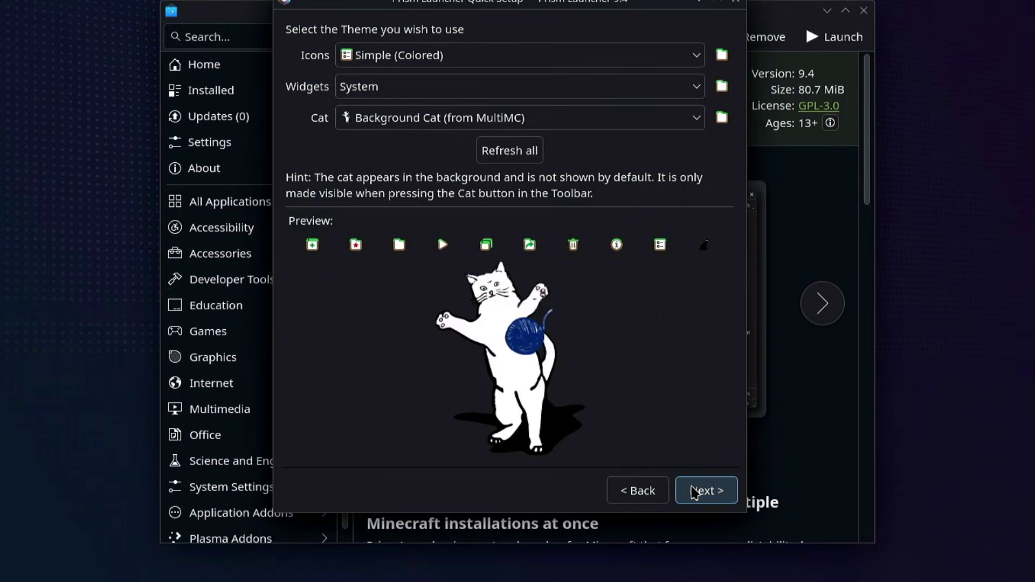
left_click(696, 492)
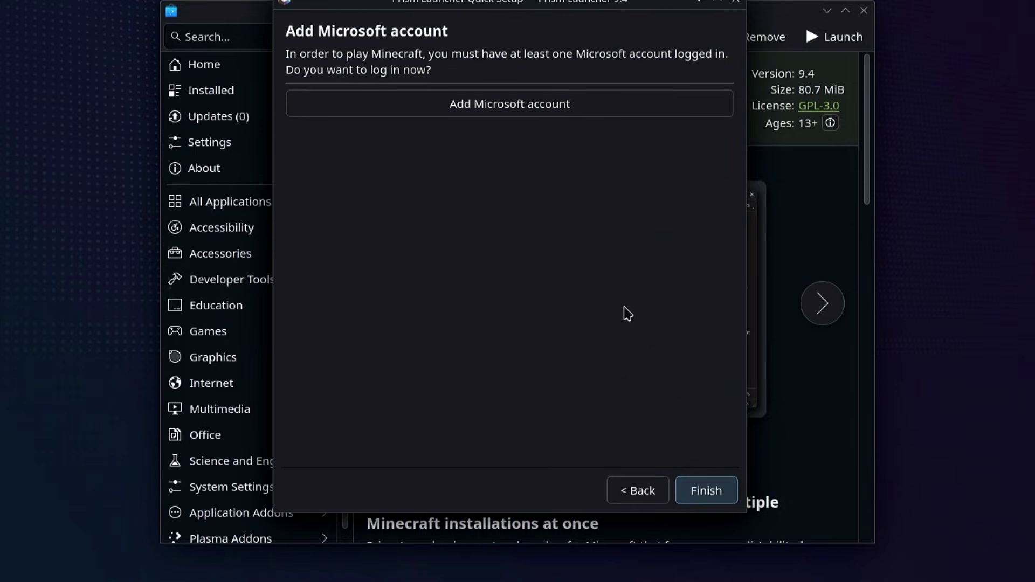
left_click(515, 106)
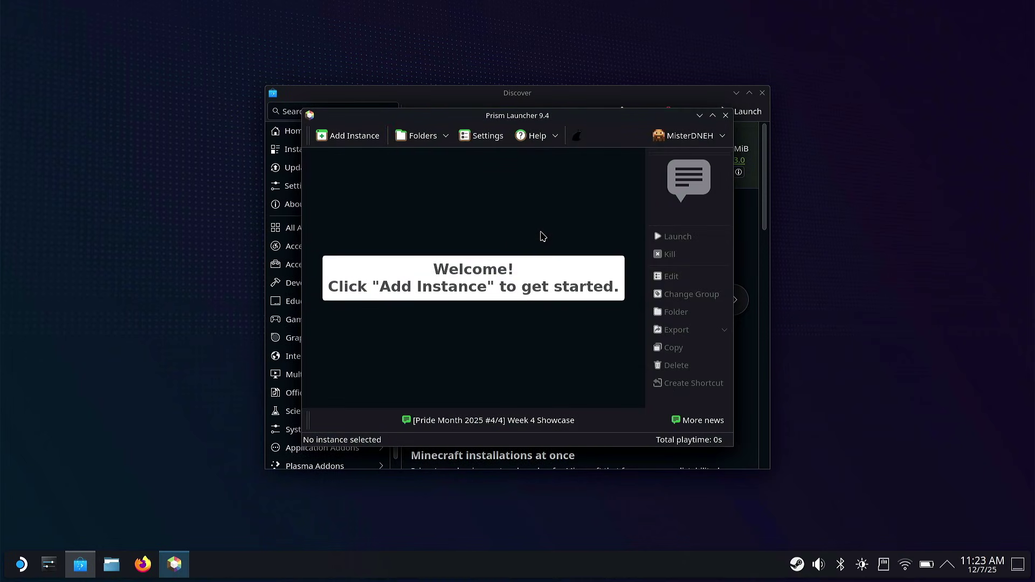
left_click(703, 137)
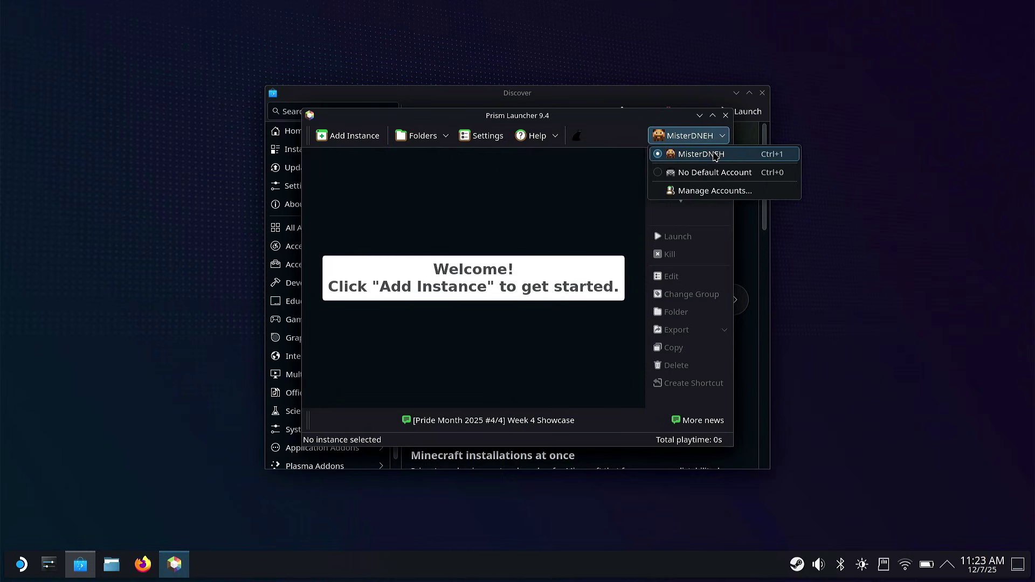
left_click(695, 141)
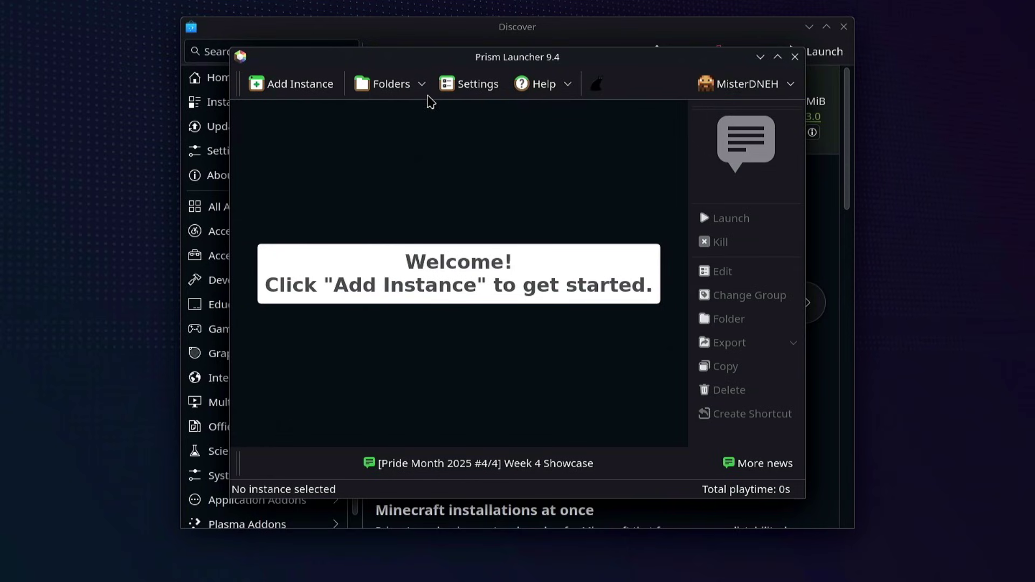
Start a Custom instance on Minecraft 1.21.10 and scroll to the Mod Loader section.
left_click(298, 92)
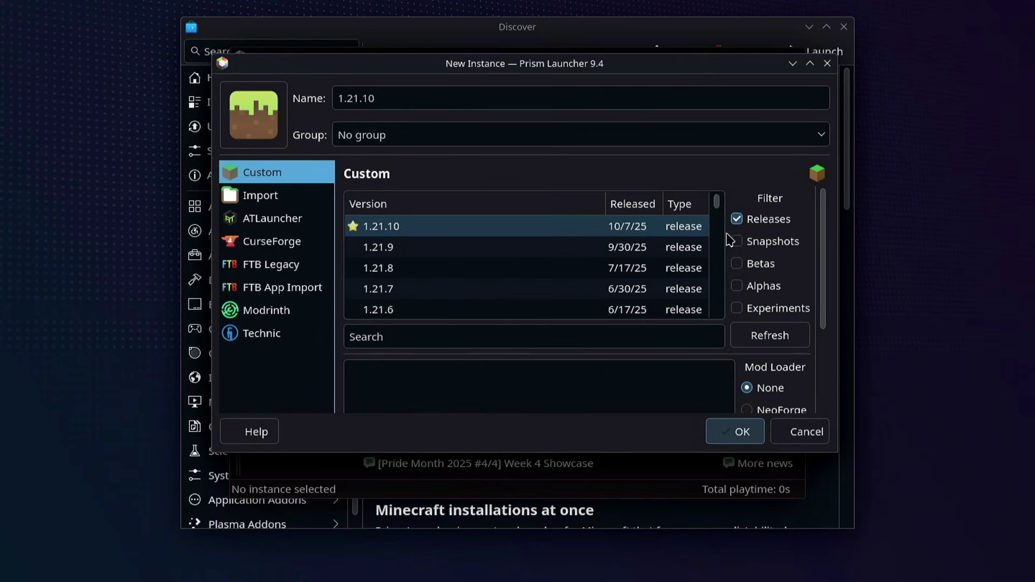
left_click_drag(716, 232, 725, 181)
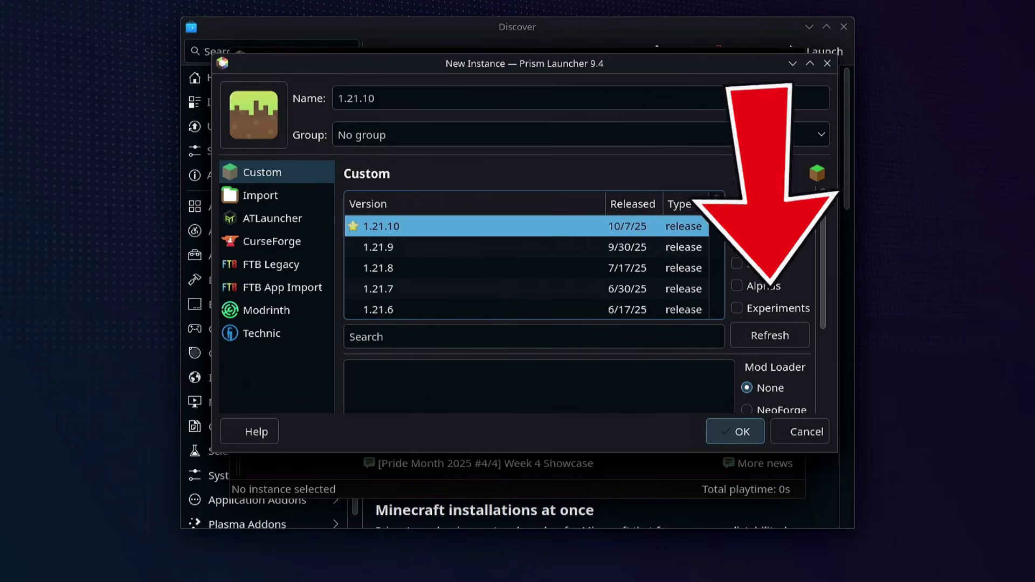
scroll(820, 324, "down", 3)
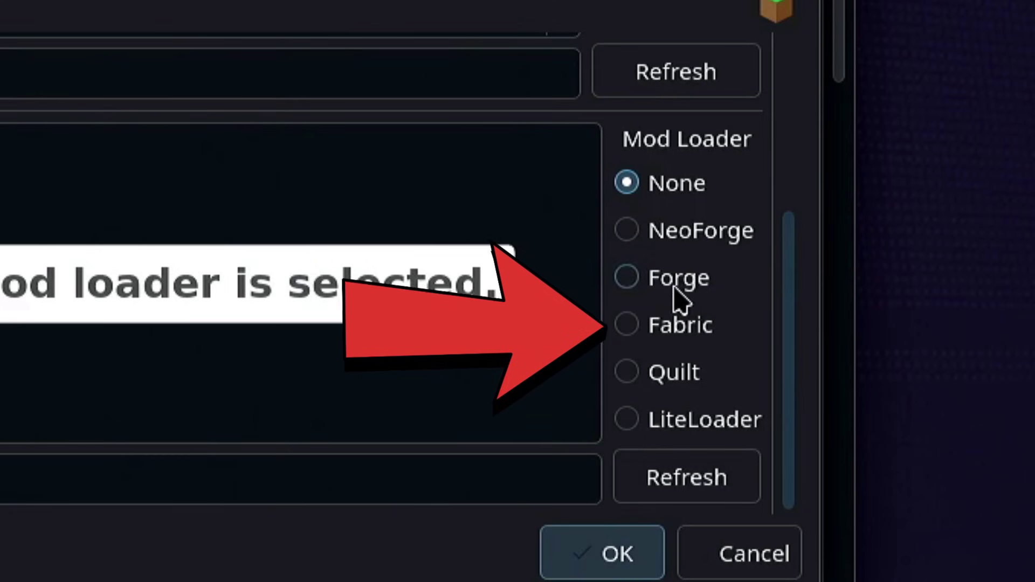
Choose Fabric 0.18.1 as the mod loader and create the 1.21.10 instance.
left_click(770, 328)
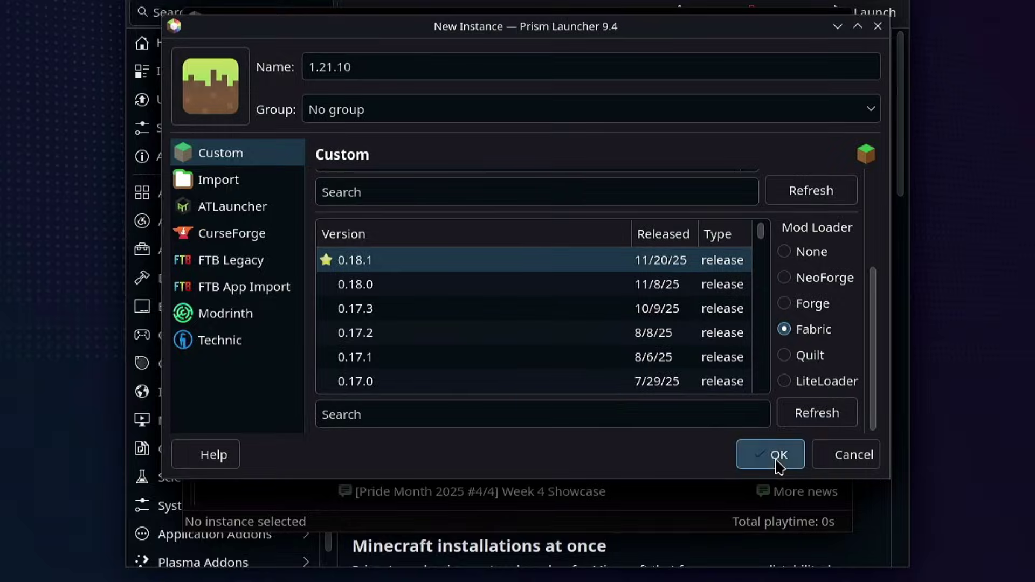
left_click(803, 524)
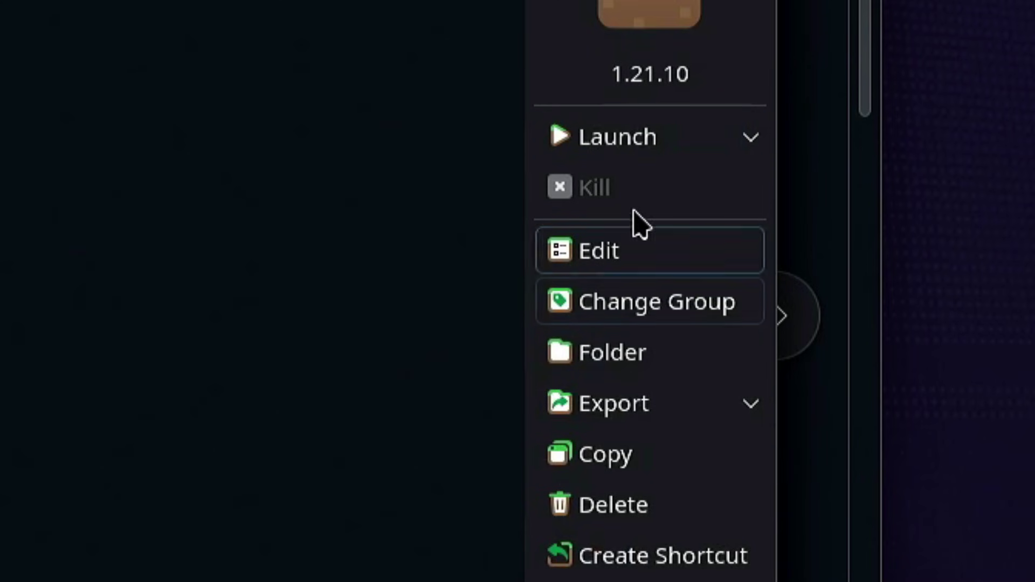
From the instance's Mods page, download Controllable with Framework from CurseForge.
left_click(684, 270)
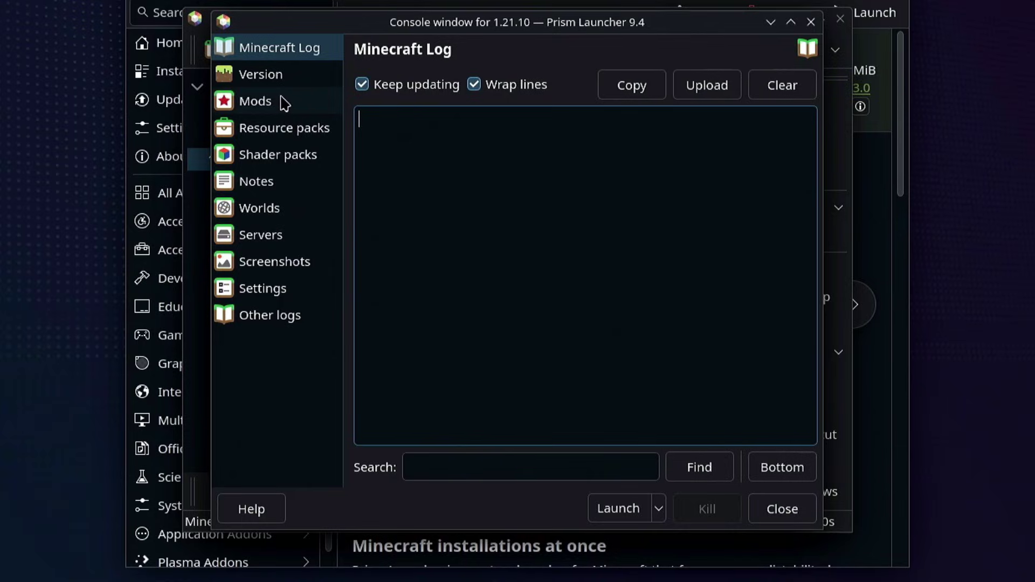
left_click(284, 103)
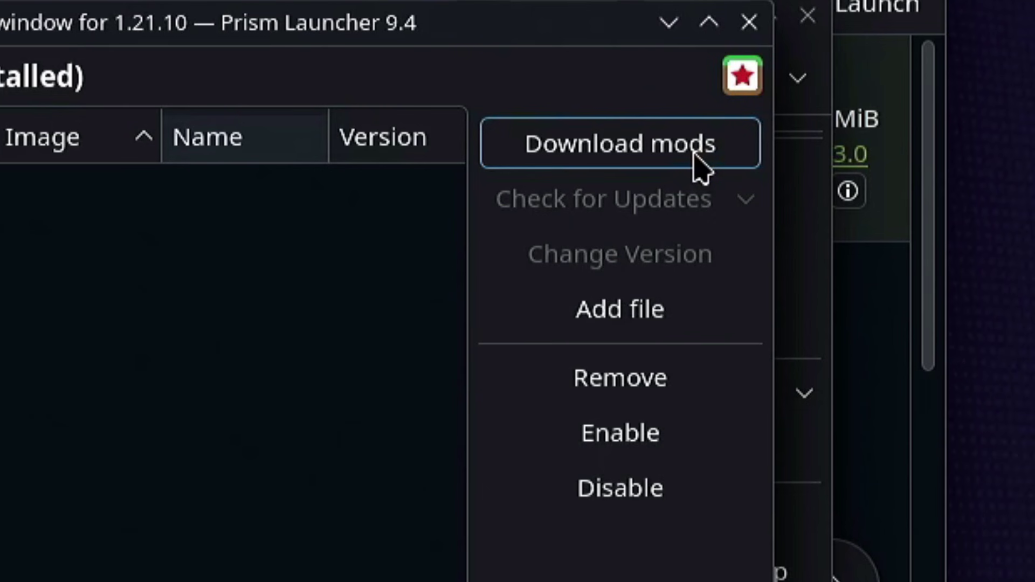
left_click(695, 156)
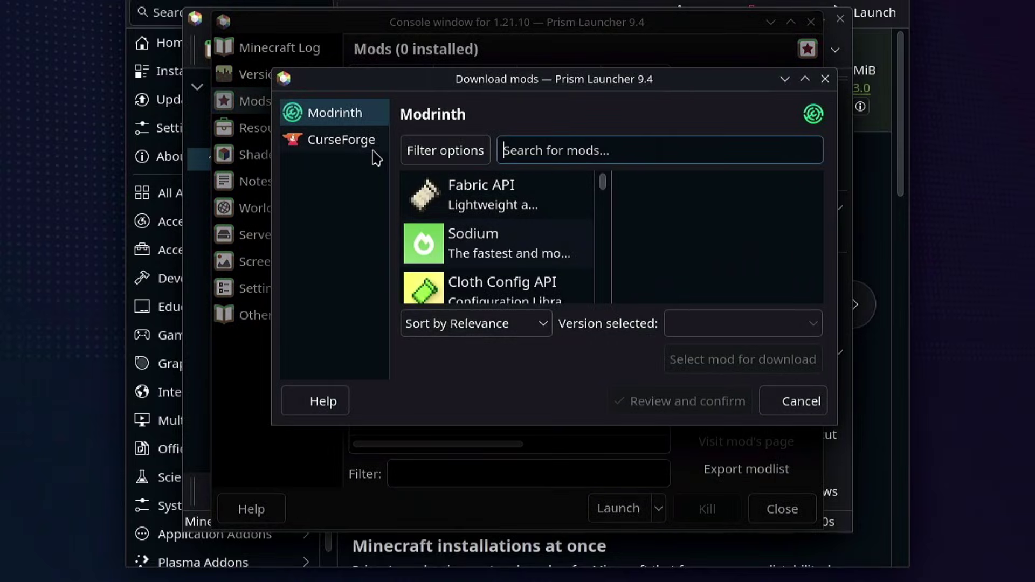
left_click(339, 151)
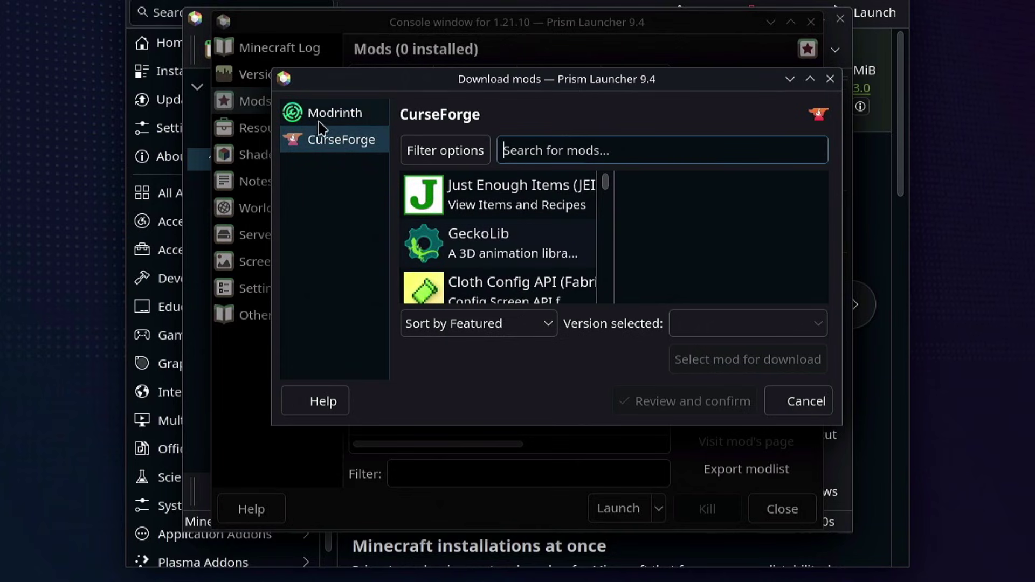
left_click(585, 147)
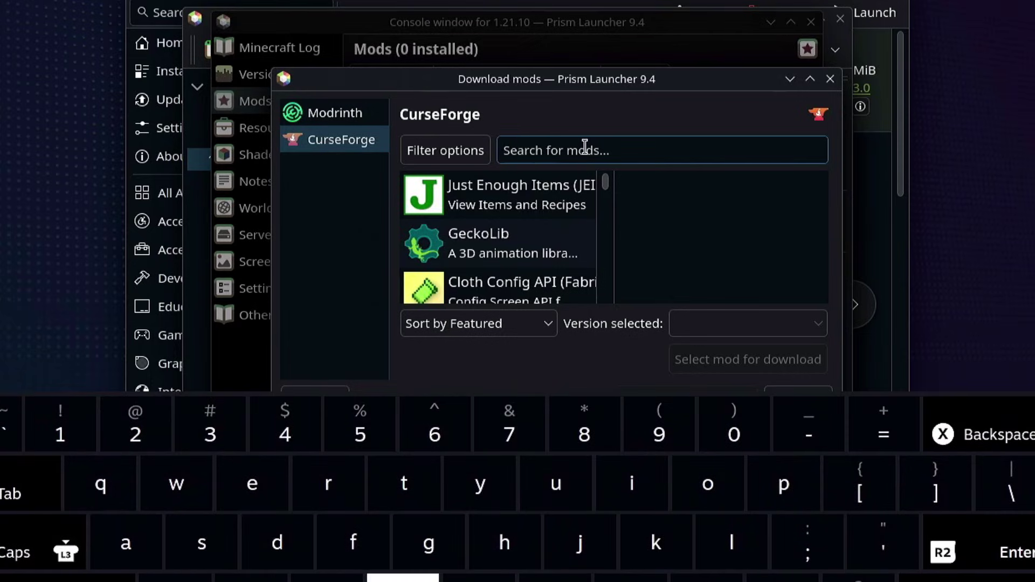
type("c")
type("ontr")
left_click(477, 245)
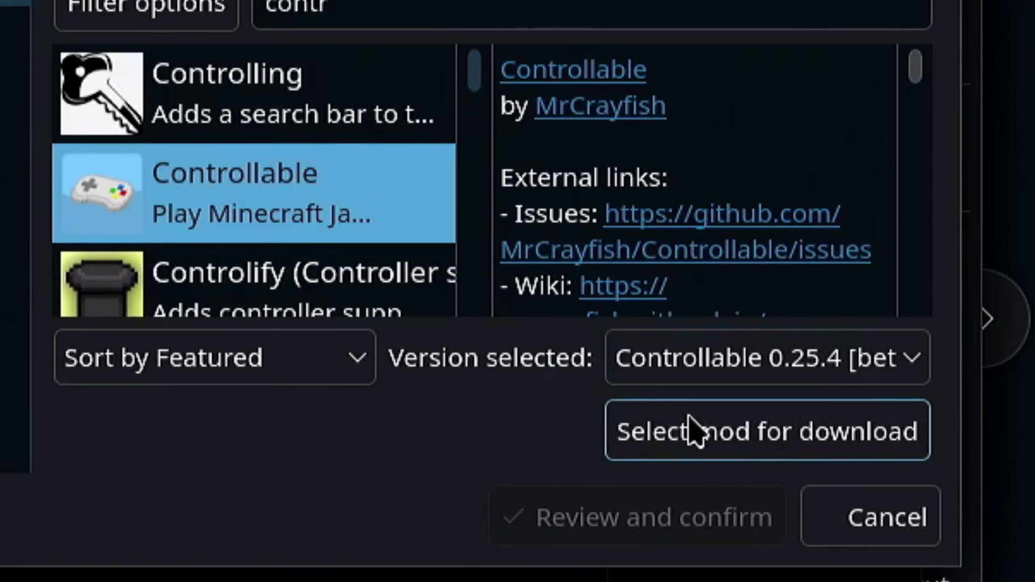
left_click(701, 361)
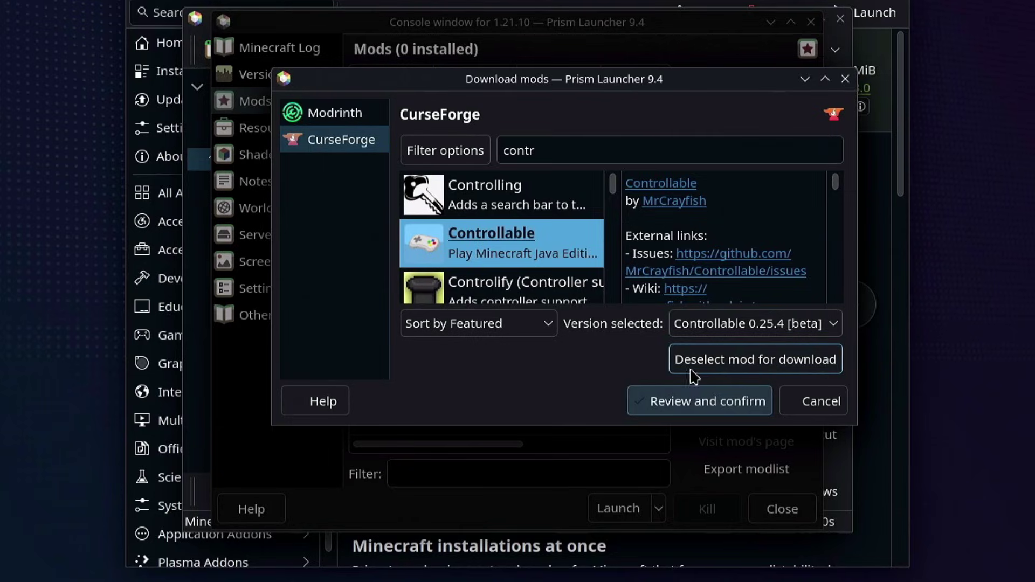
left_click(682, 402)
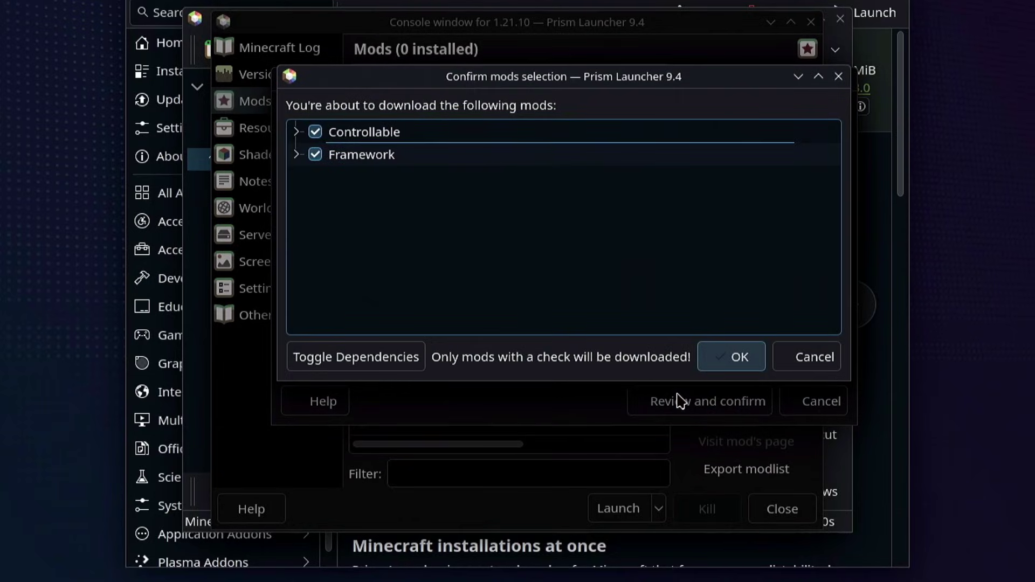
left_click(722, 361)
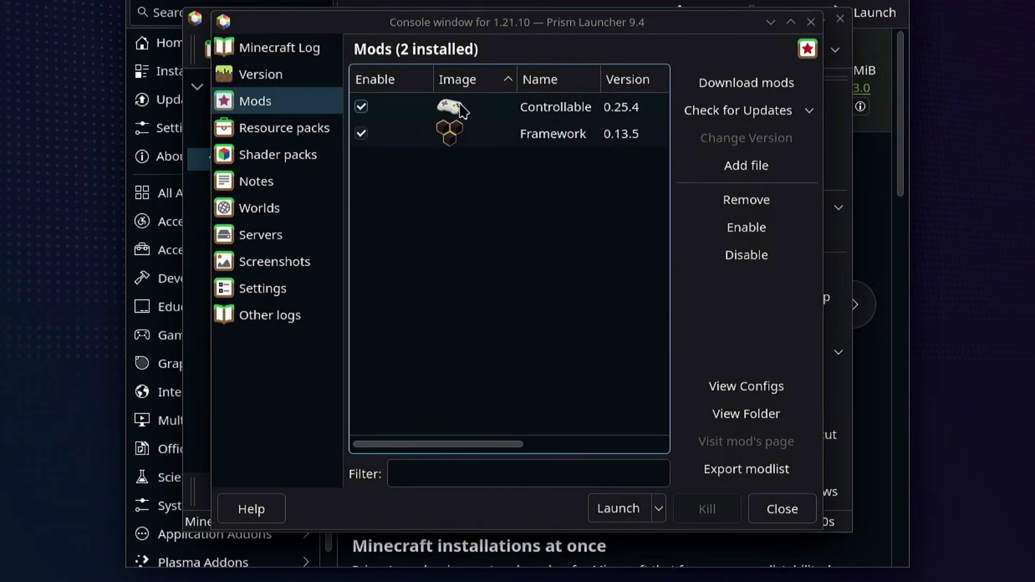
Download Fabric API from Modrinth into the 1.21.10 instance.
left_click(722, 84)
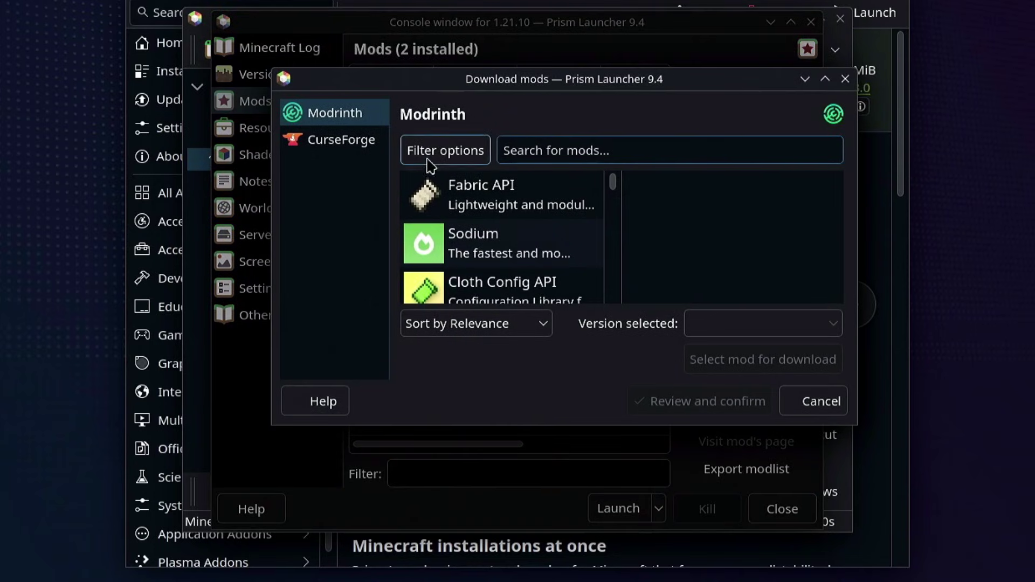
left_click(526, 190)
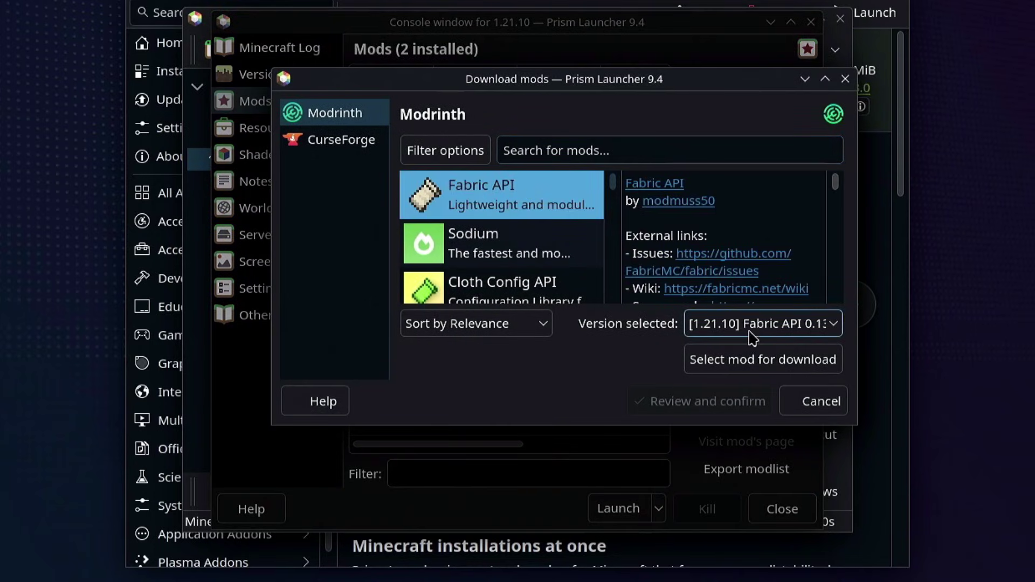
left_click(750, 361)
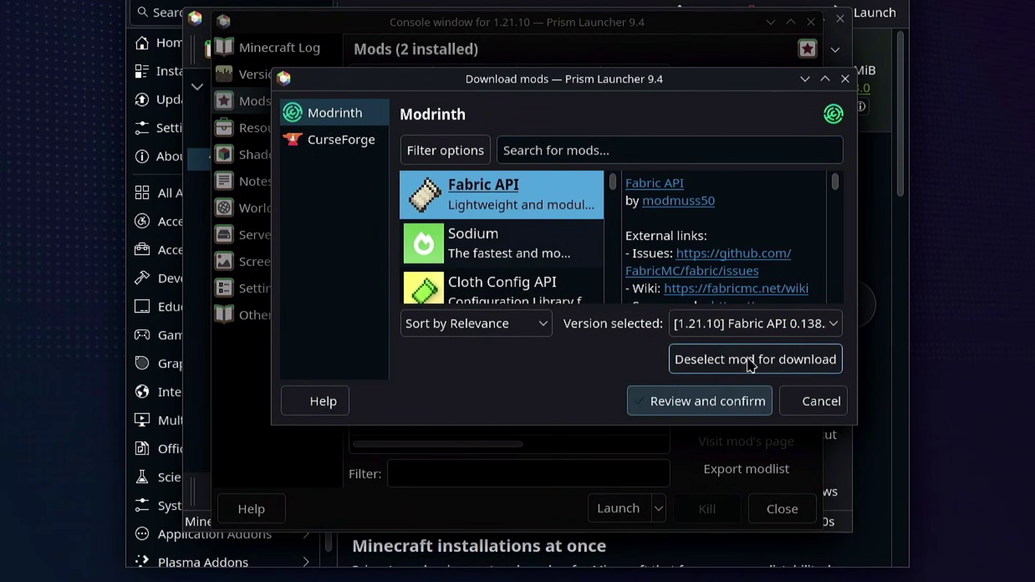
left_click(674, 405)
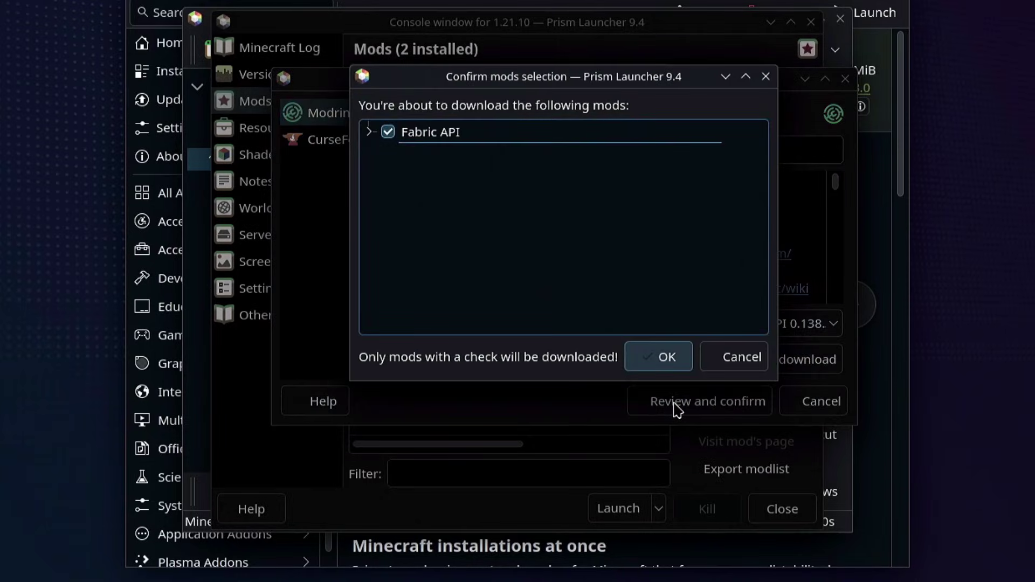
left_click(667, 360)
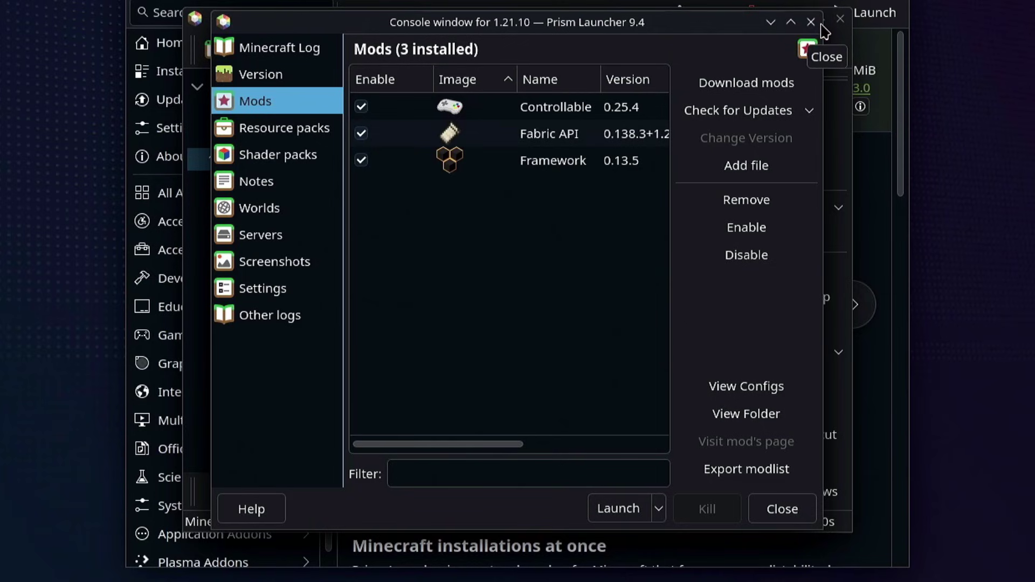
Close the instance settings window and launch the 1.21.10 instance.
left_click(810, 21)
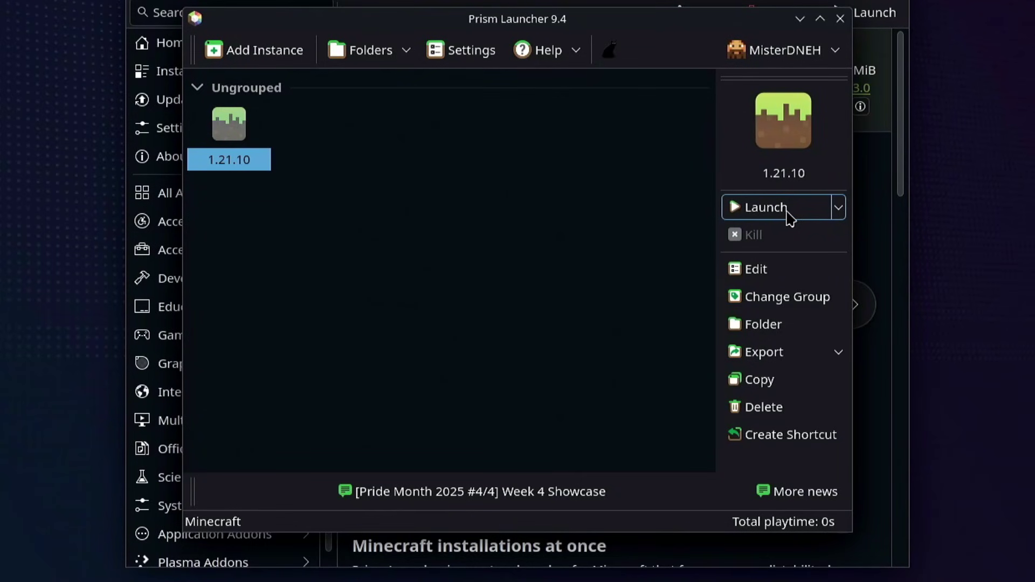
left_click(785, 218)
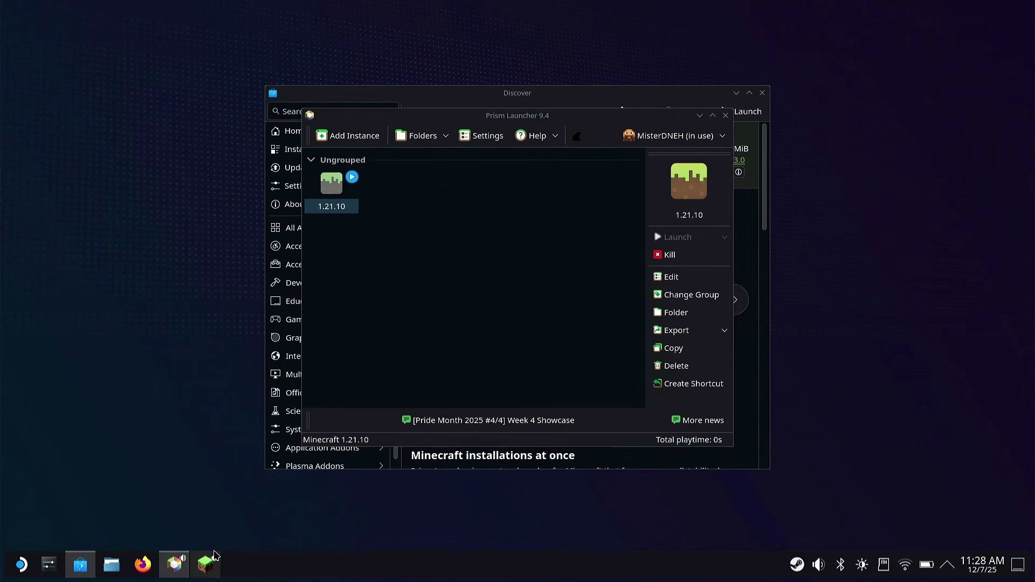
Bring Minecraft forward, continue past the welcome prompt, and open Controllable's controller settings.
left_click(205, 553)
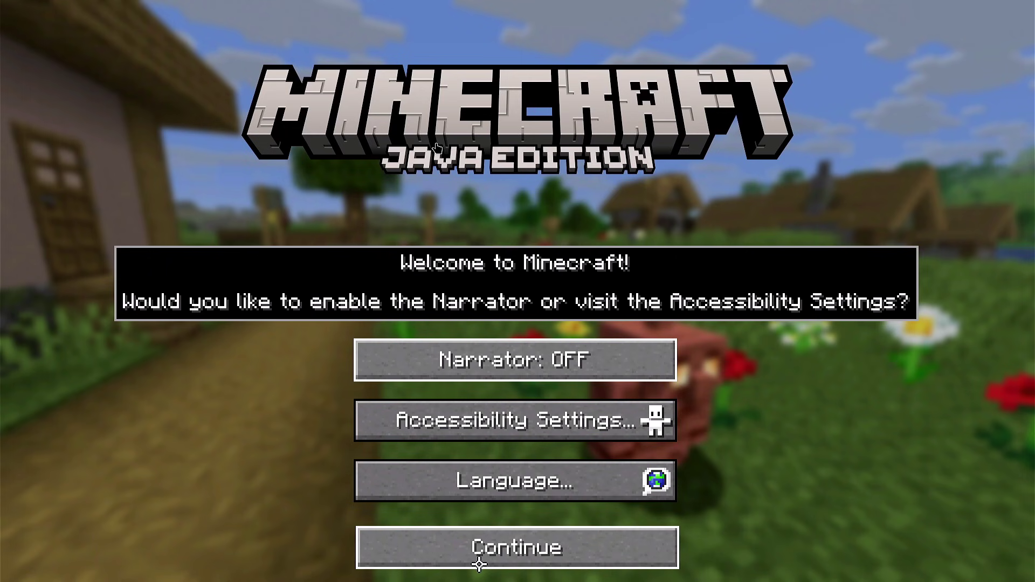
left_click(545, 548)
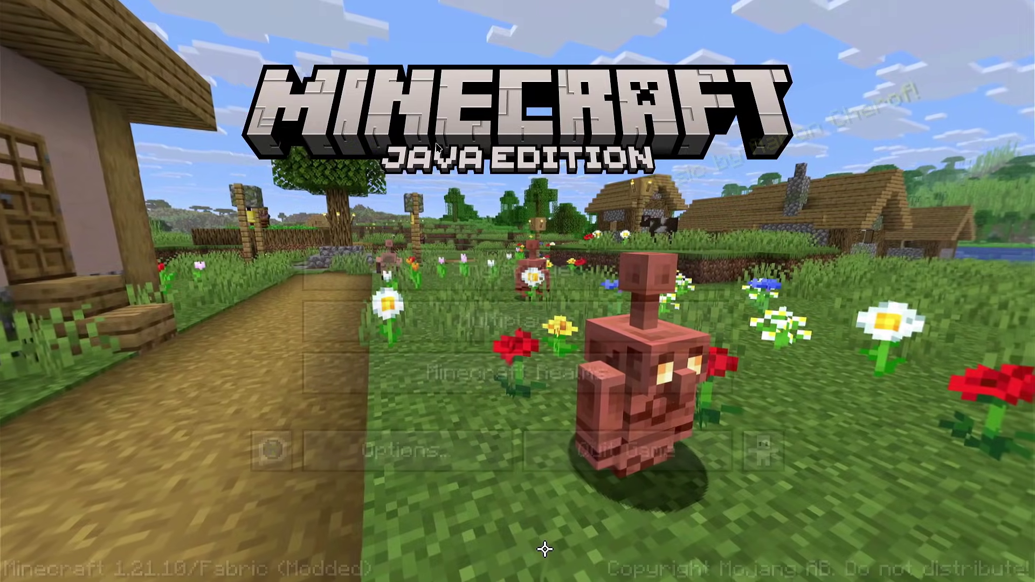
left_click(457, 461)
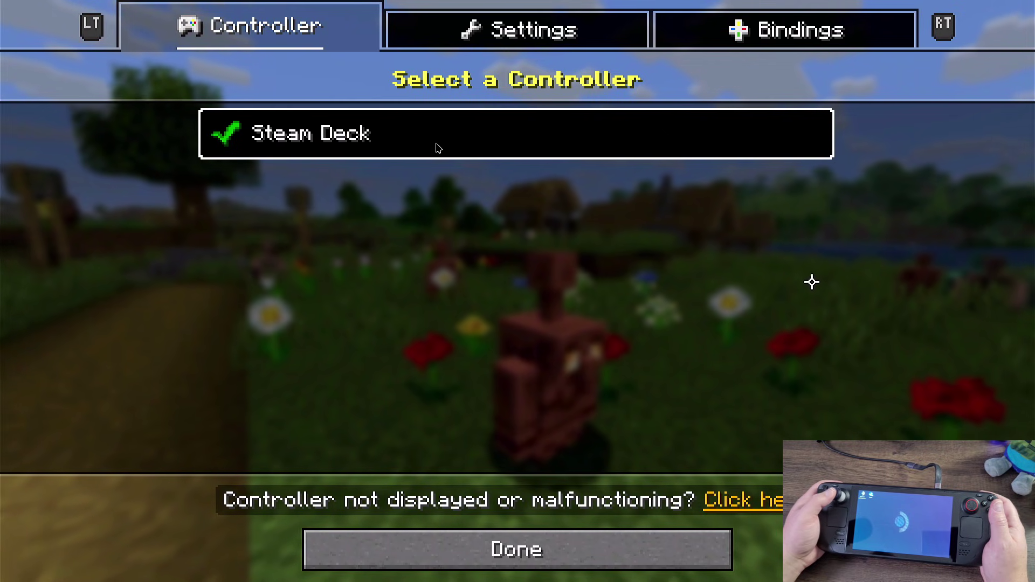
On Controllable's Settings tab, make sneaking toggle instead of hold.
left_click(547, 27)
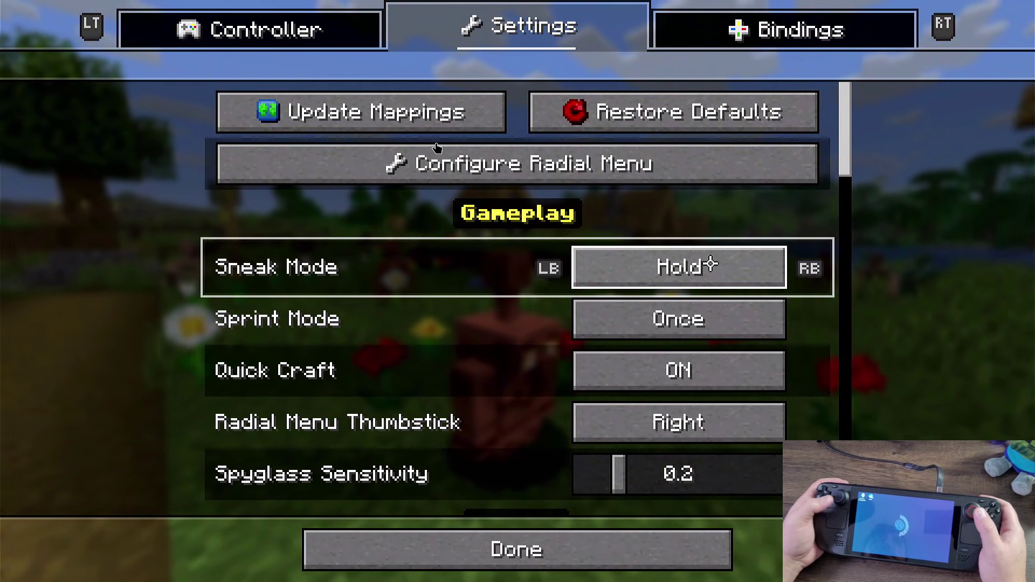
mouse_move(710, 264)
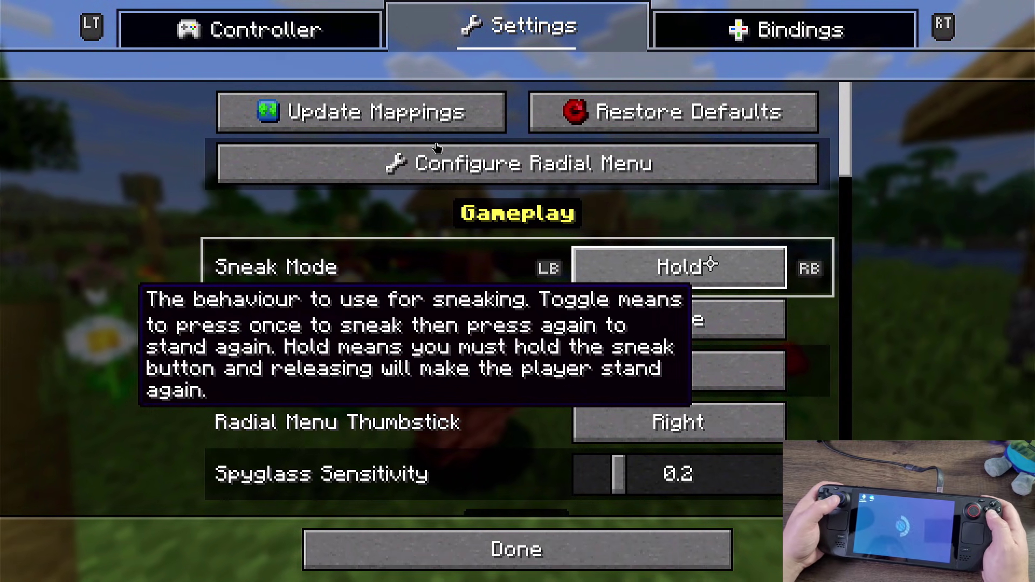
left_click(711, 264)
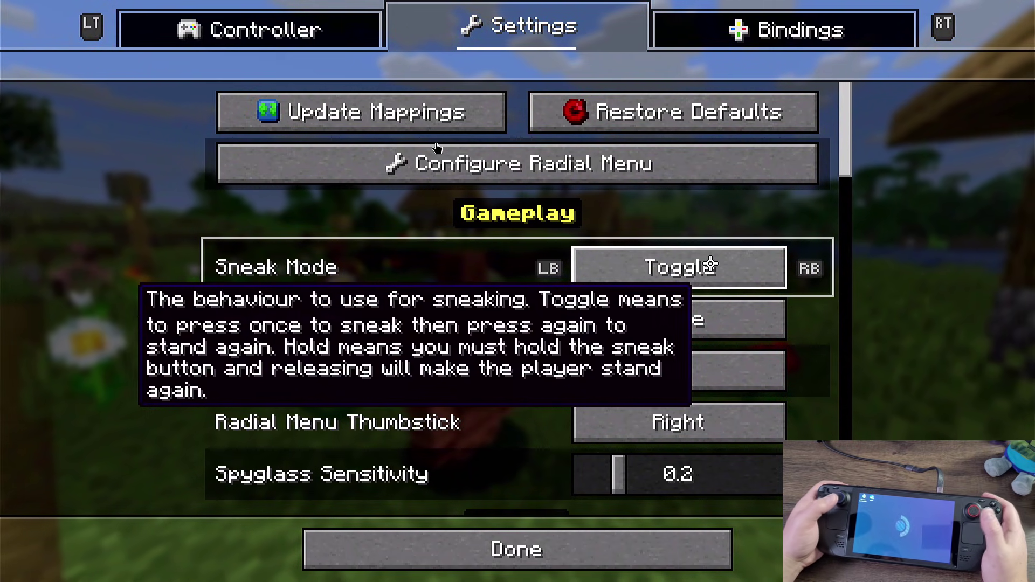
Scroll down to the Camera settings, glancing at the bindings page before returning.
mouse_move(711, 246)
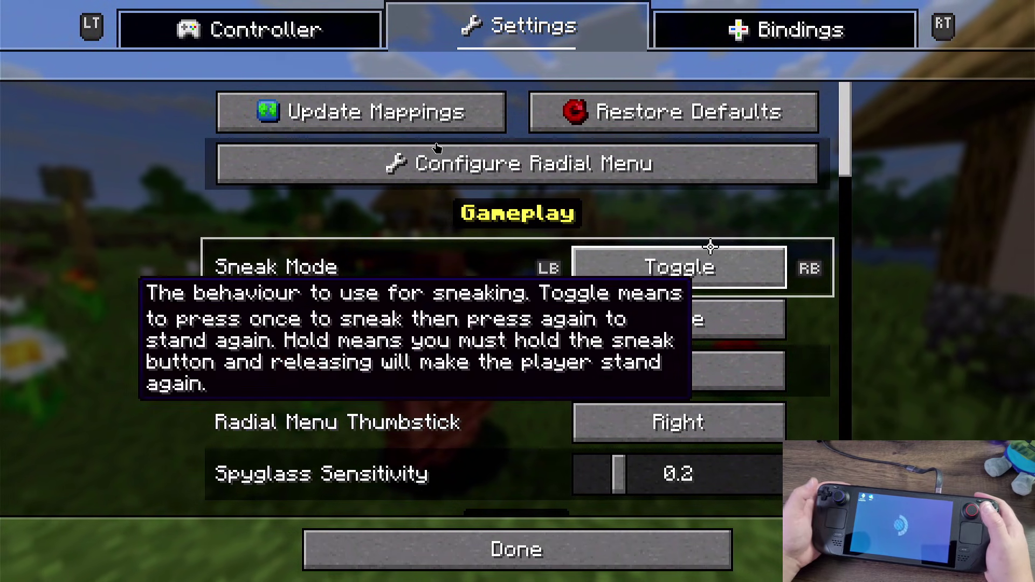
scroll(711, 247, "down", 7)
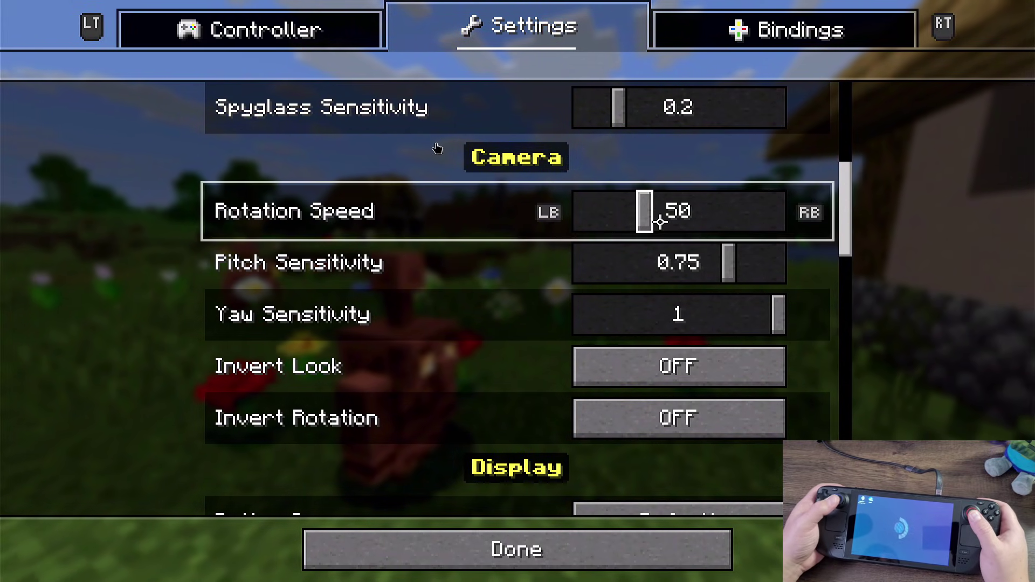
mouse_move(660, 222)
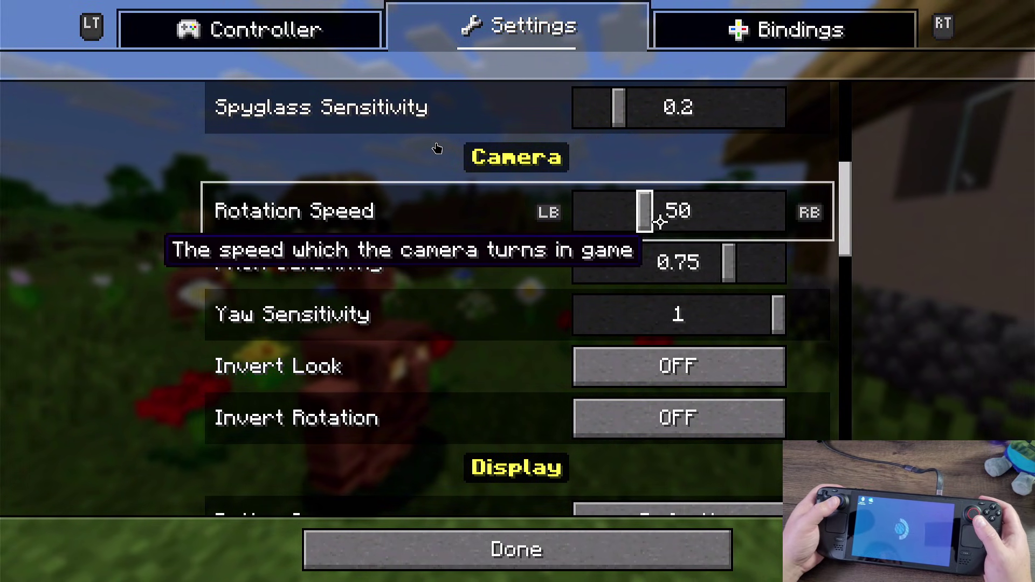
key("ctrl+Tab")
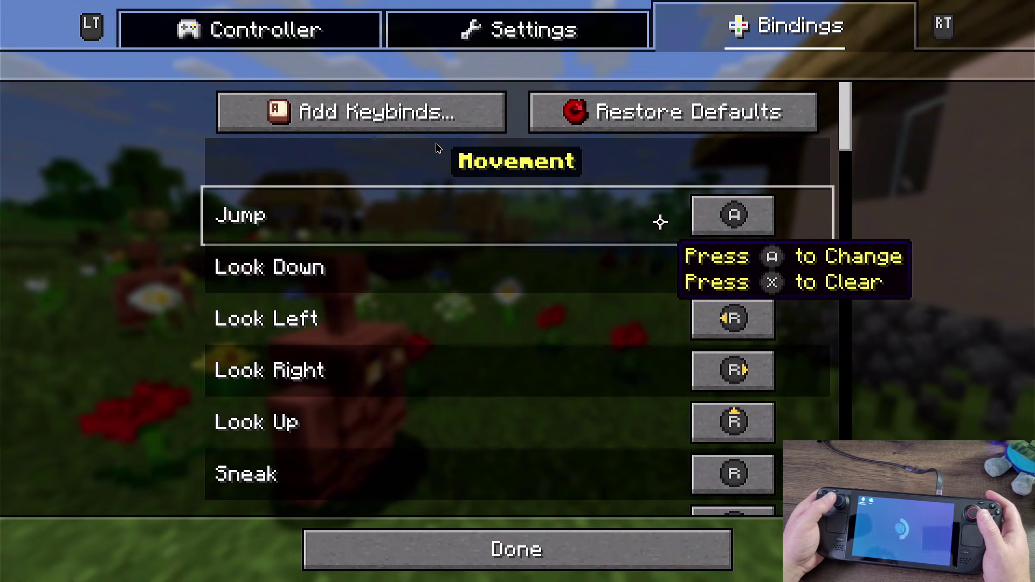
key("ctrl+shift+Tab")
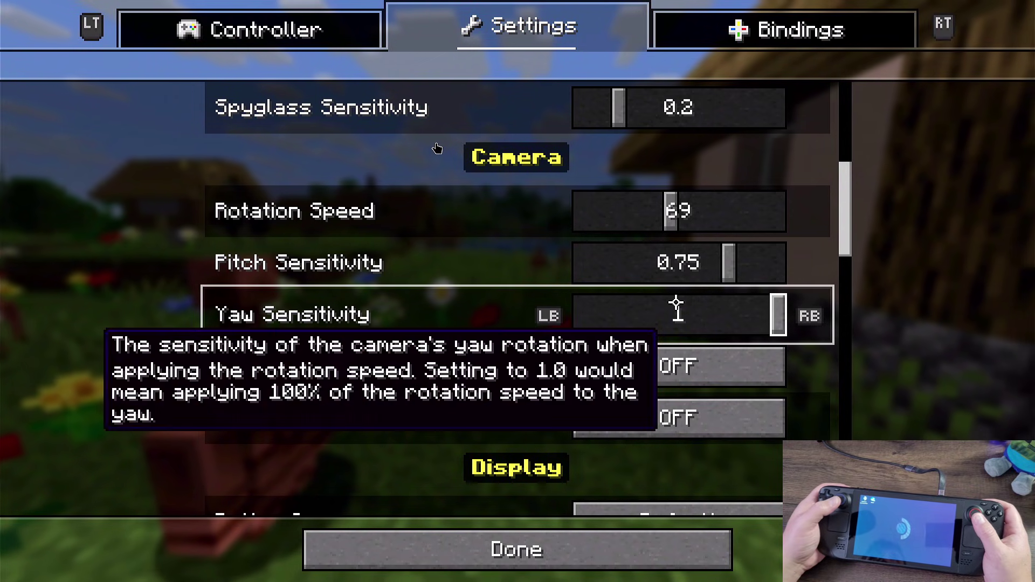
Cycle Button Icons past the PlayStation and Xbox styles to Steam, leaving button hints at Minimal.
scroll(675, 302, "down", 2)
scroll(673, 360, "down", 3)
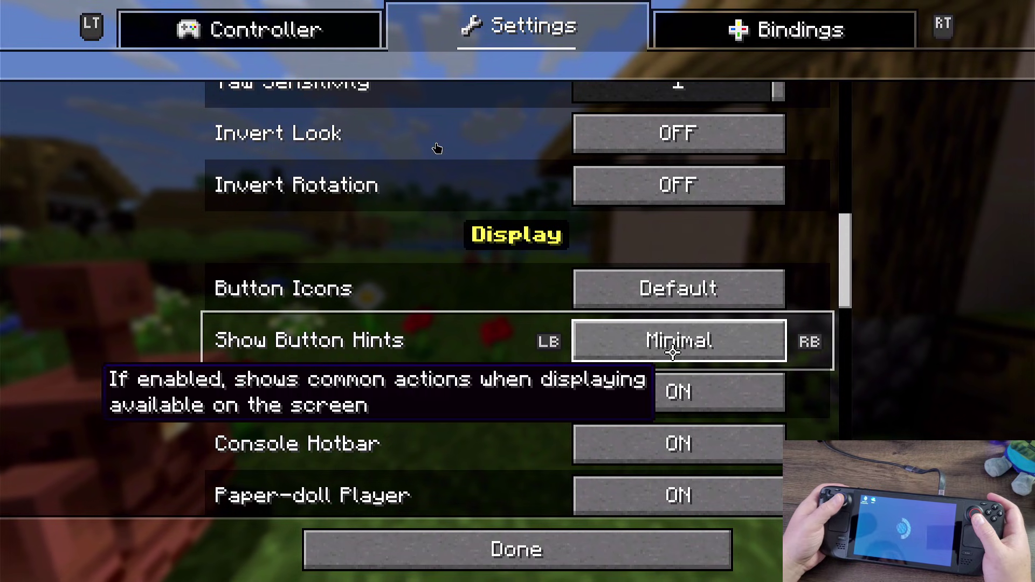
scroll(673, 353, "down", 1)
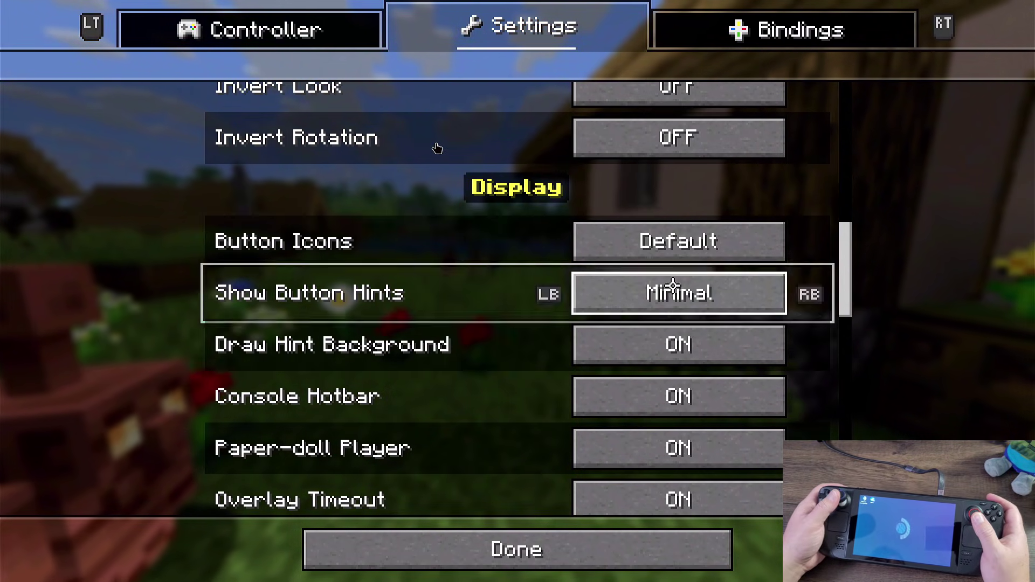
left_click(673, 257)
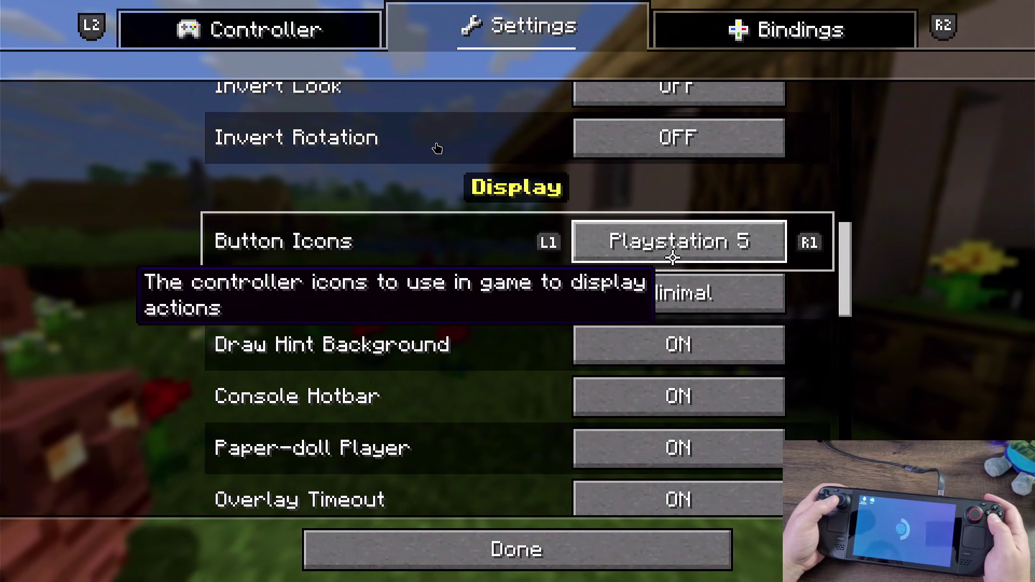
left_click(673, 257)
left_click(673, 258)
left_click(673, 258)
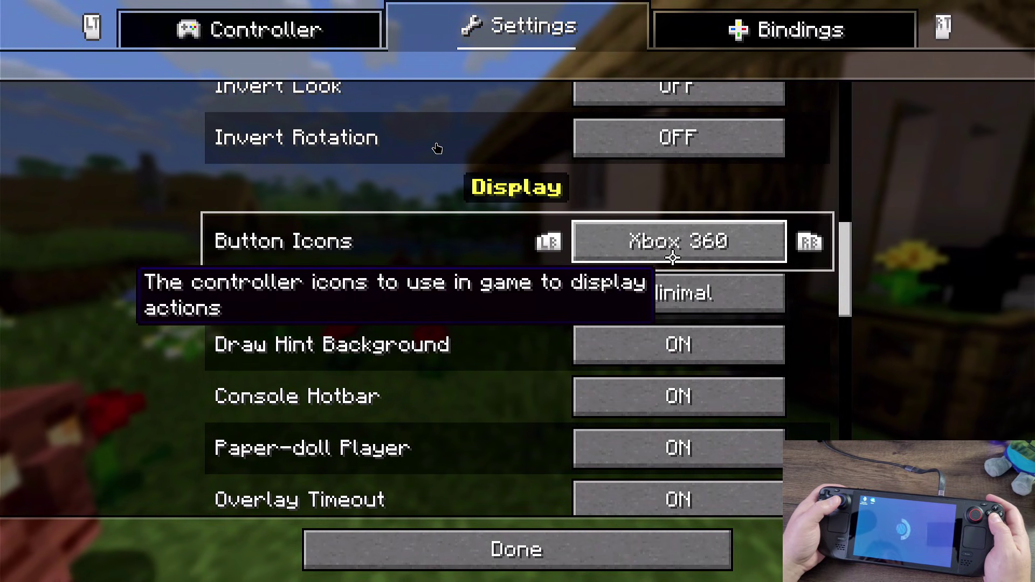
left_click(673, 257)
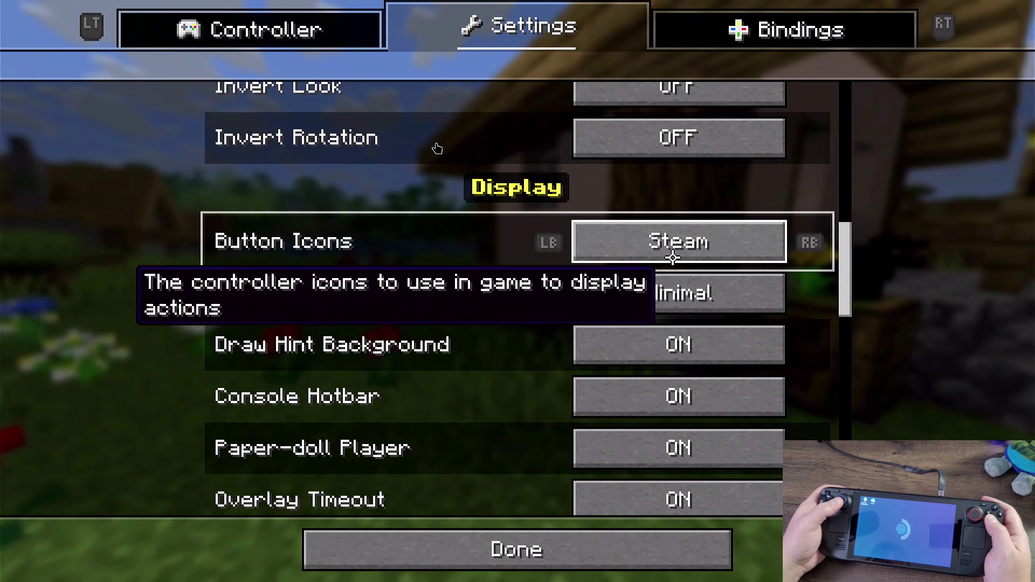
key("Down")
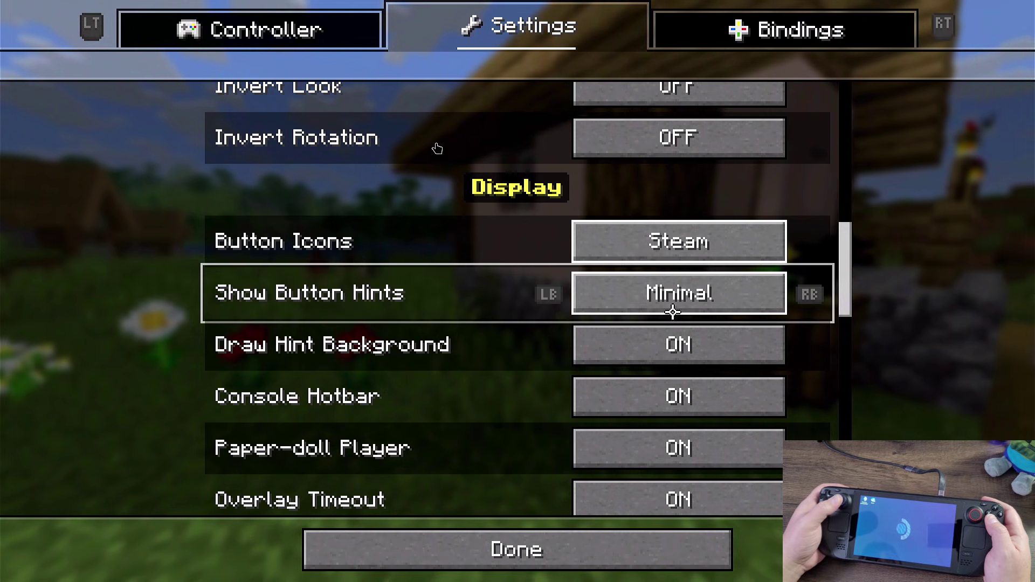
left_click(673, 306)
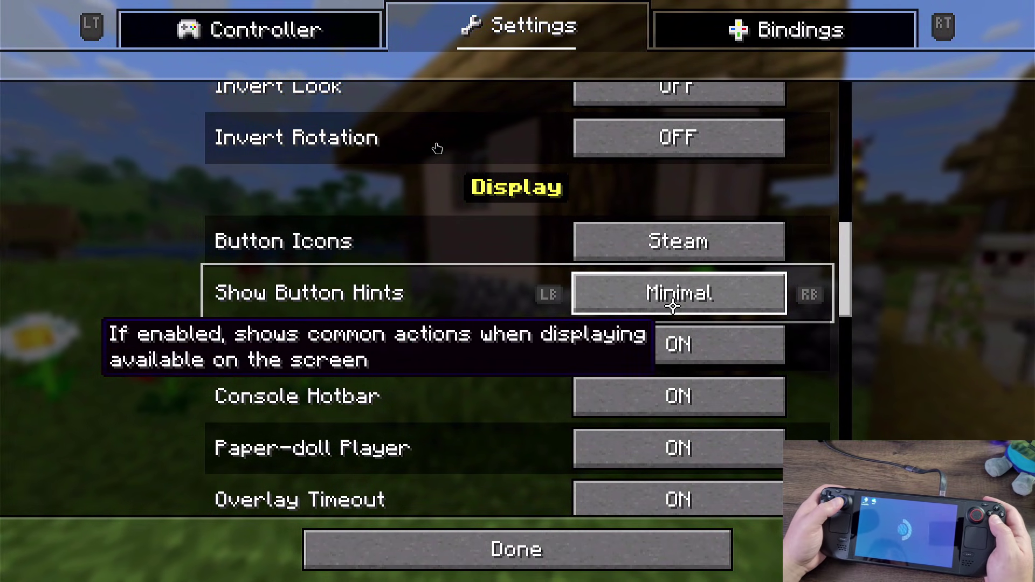
left_click(673, 307)
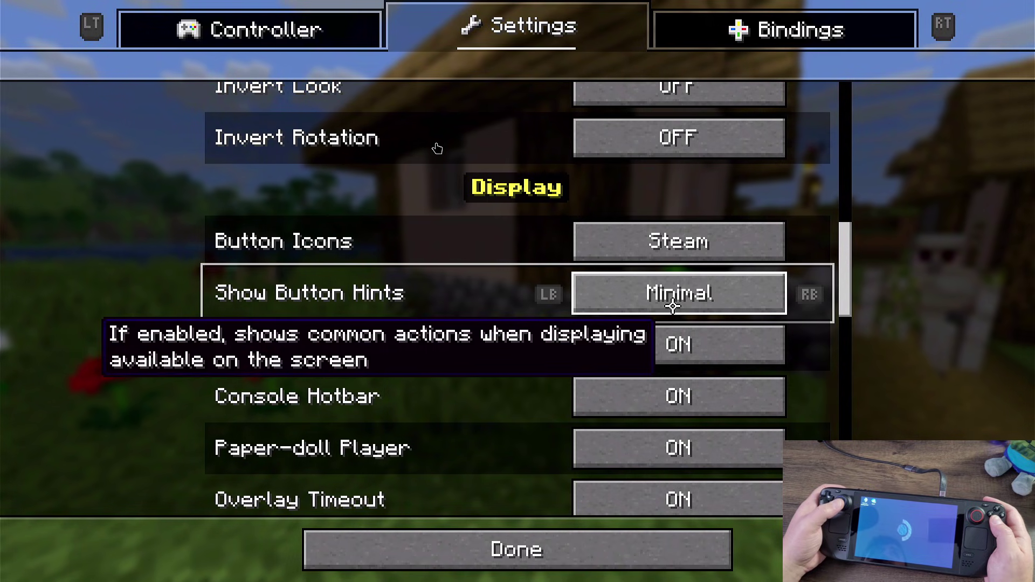
Raise the controller Cursor Speed from 15 to 20.
key("Down")
key("Down")
key("Down")
key("Down")
key("Down")
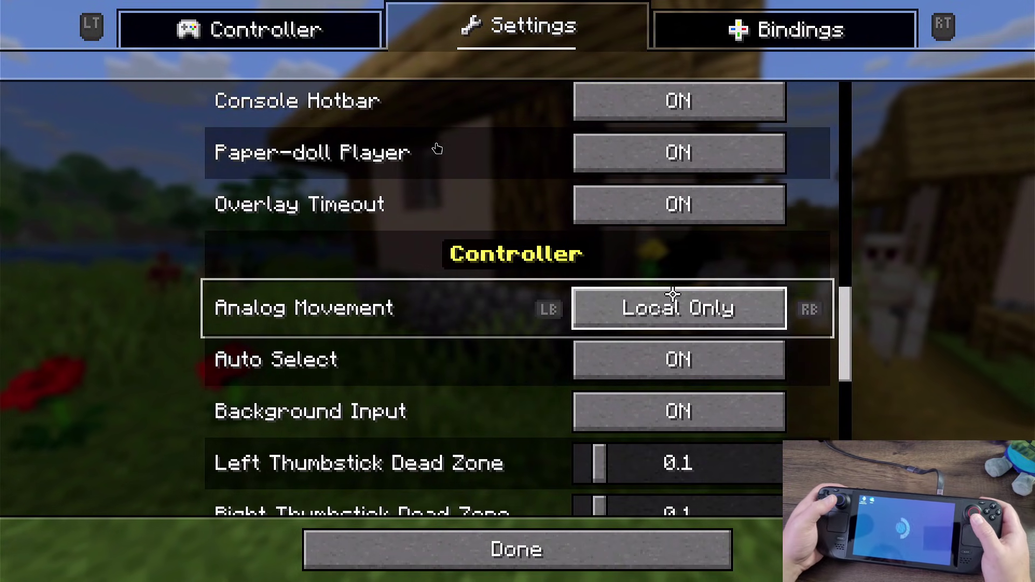
key("Down")
key("Down")
key("Down")
key("Down")
key("Down")
key("Down")
key("Down")
key("Down")
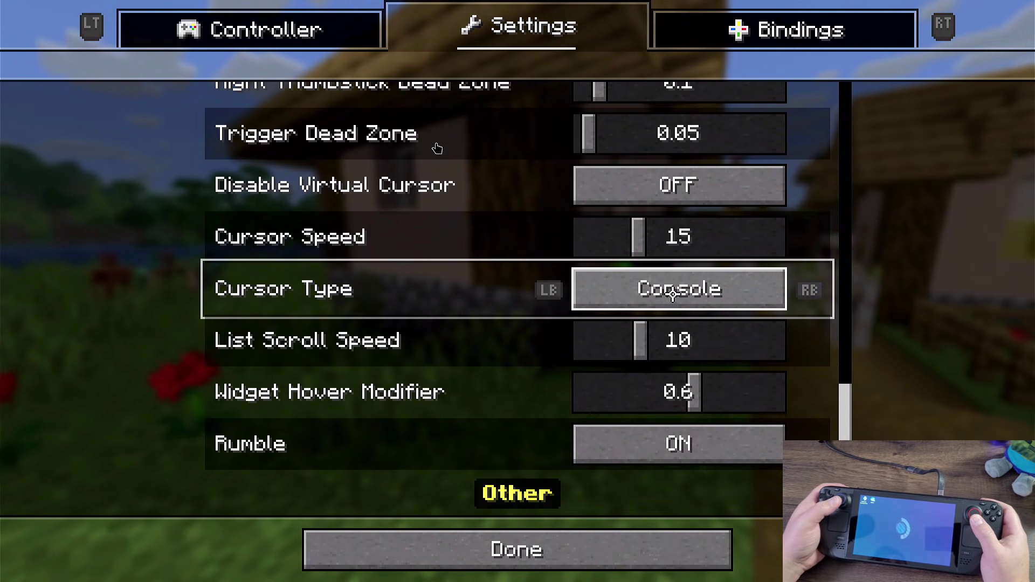
key("Up")
key("Right")
key("Right")
key("Right")
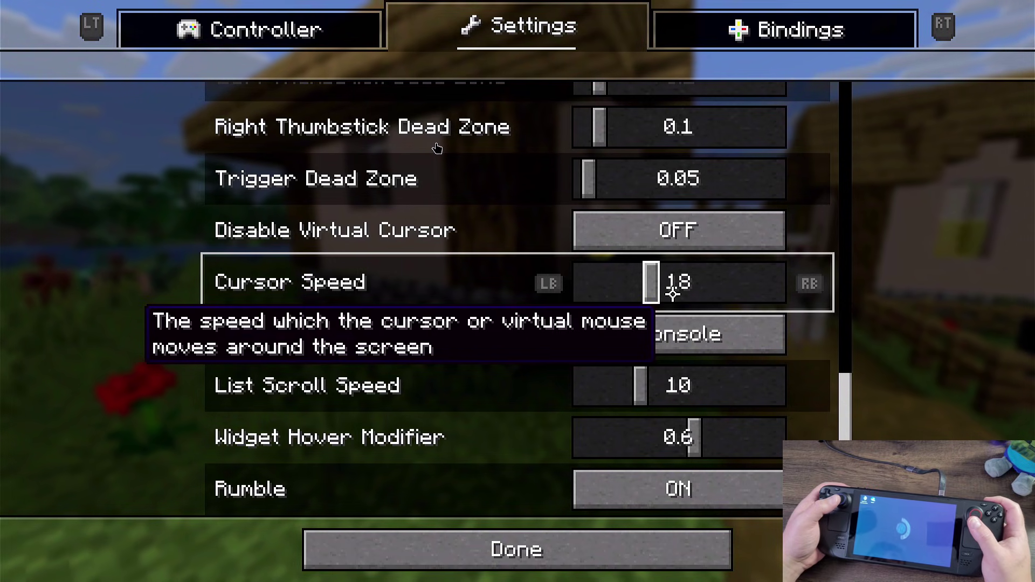
key("Right")
key("Right")
key("Down")
key("Up")
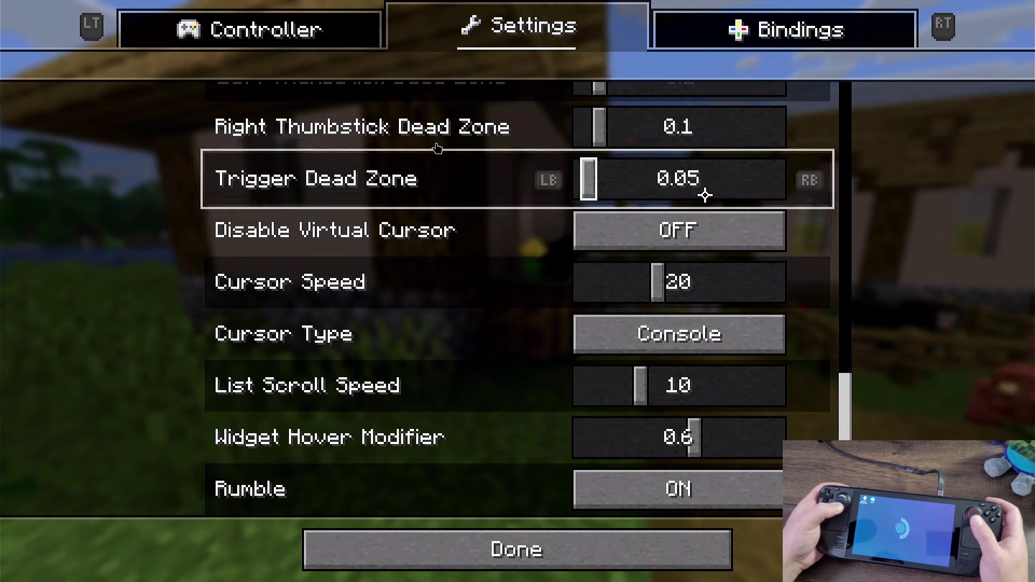
Open the Bindings page and browse down through the movement, gameplay and inventory bindings.
left_click(760, 43)
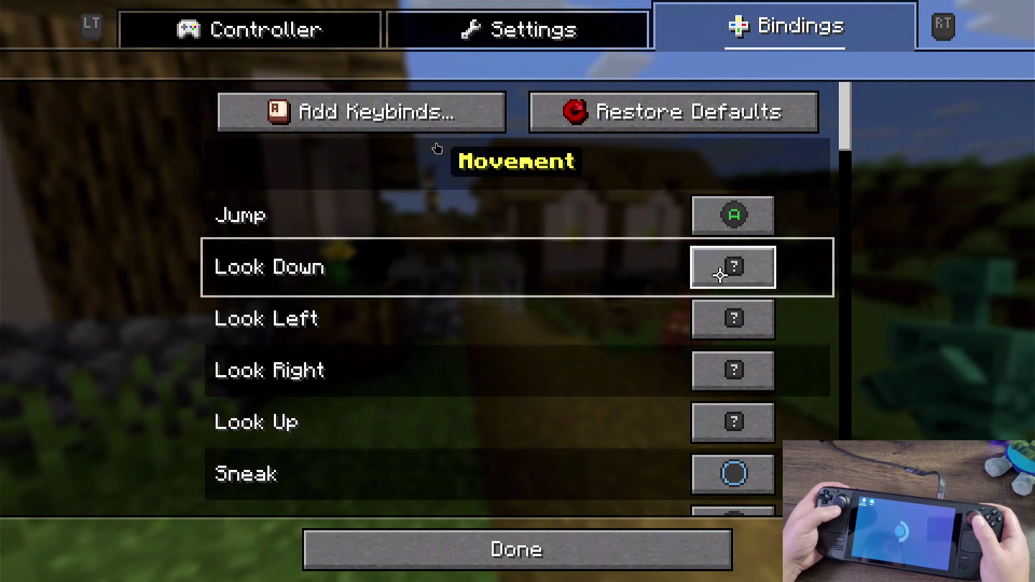
key("Down")
key("Up")
key("Up")
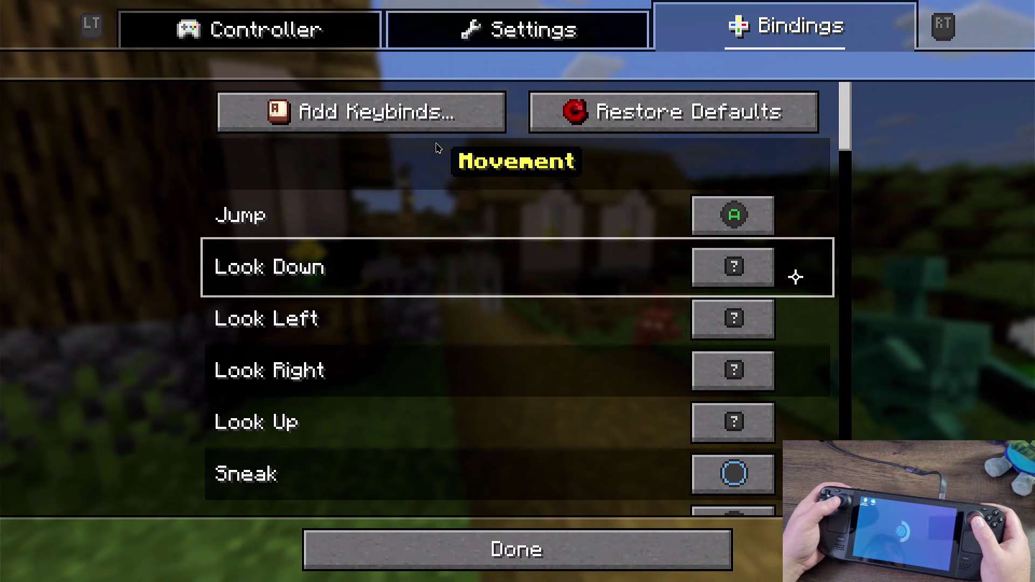
key("Down")
key("Down")
key("Down")
key("Down")
key("Up")
key("Up")
key("Up")
key("Up")
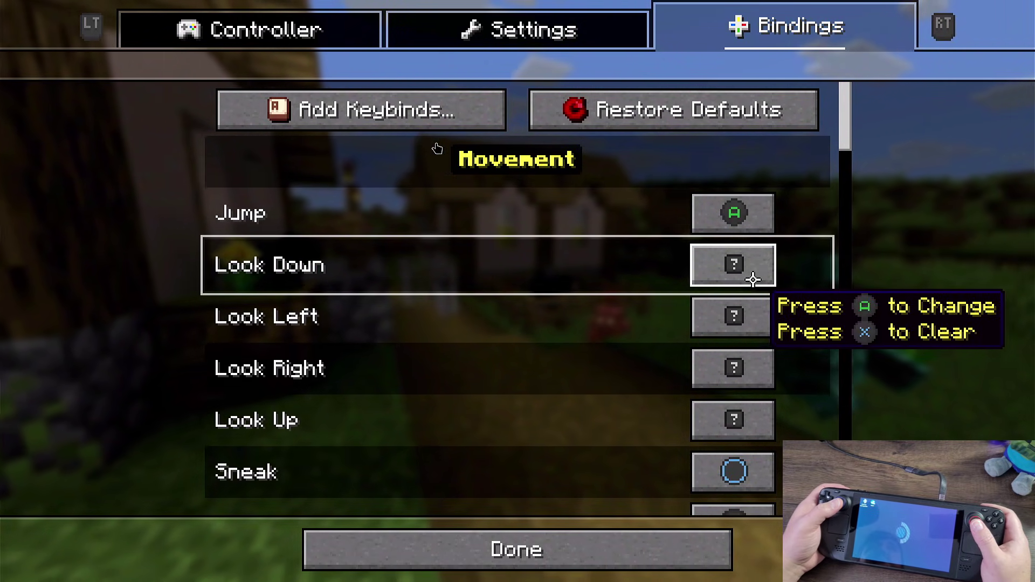
key("Down")
key("Down")
key("Down")
key("Down")
key("Down")
key("Down")
key("Down")
key("Down")
key("Down")
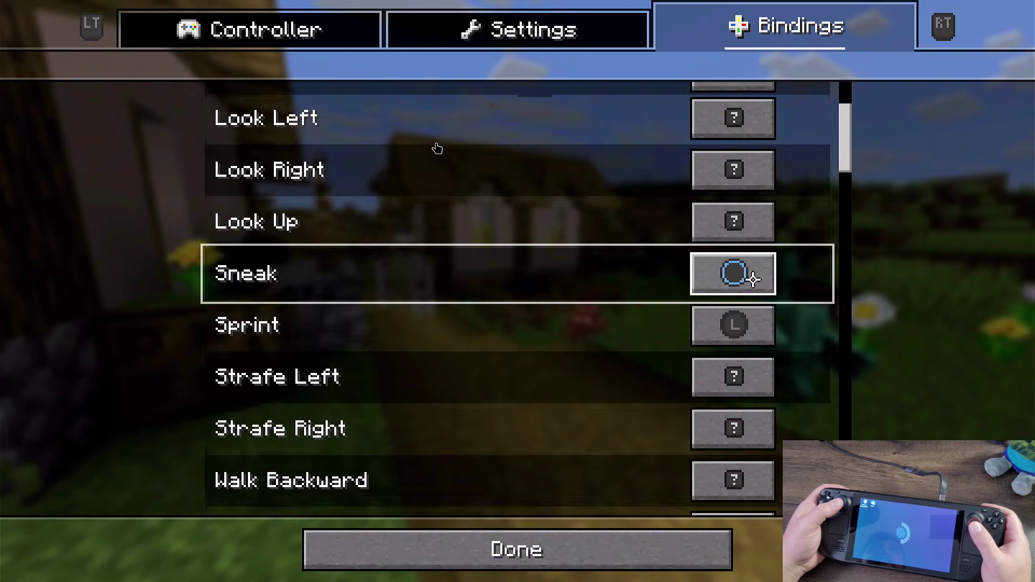
key("Down")
key("Down")
key("Down")
key("Down")
key("Down")
key("Down")
key("Down")
key("Down")
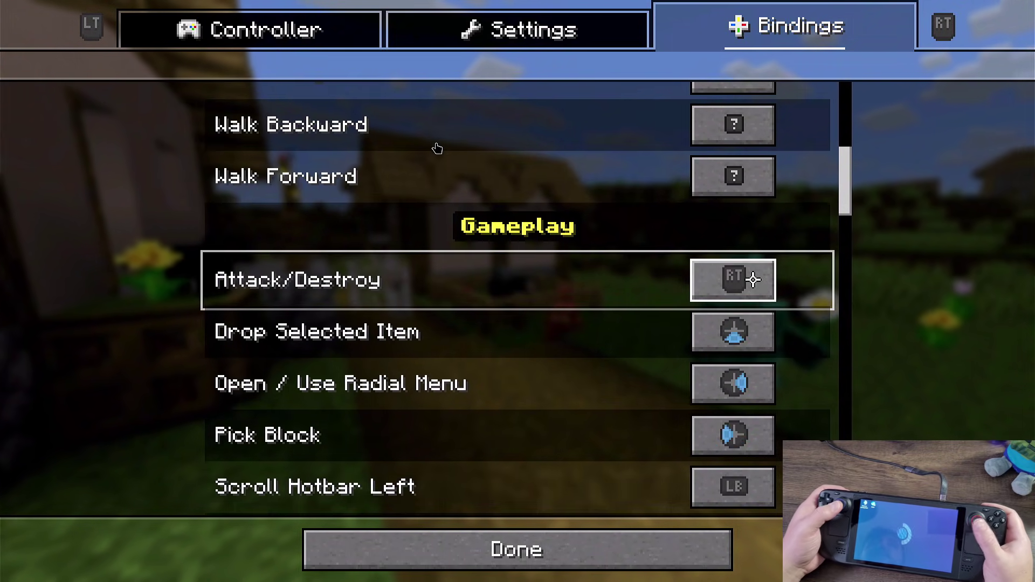
key("Down")
key("Down")
key("Down")
key("Down")
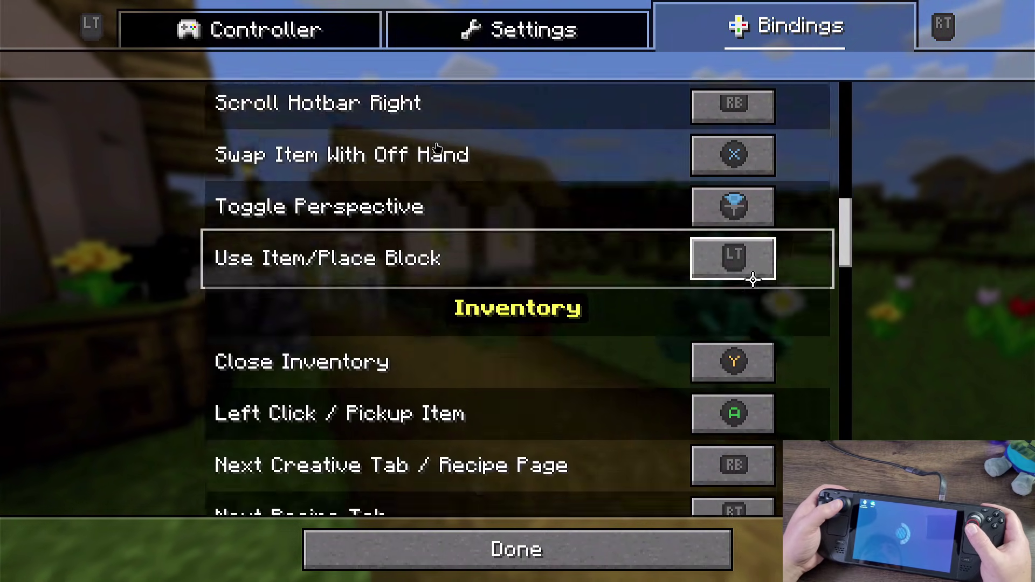
key("Up")
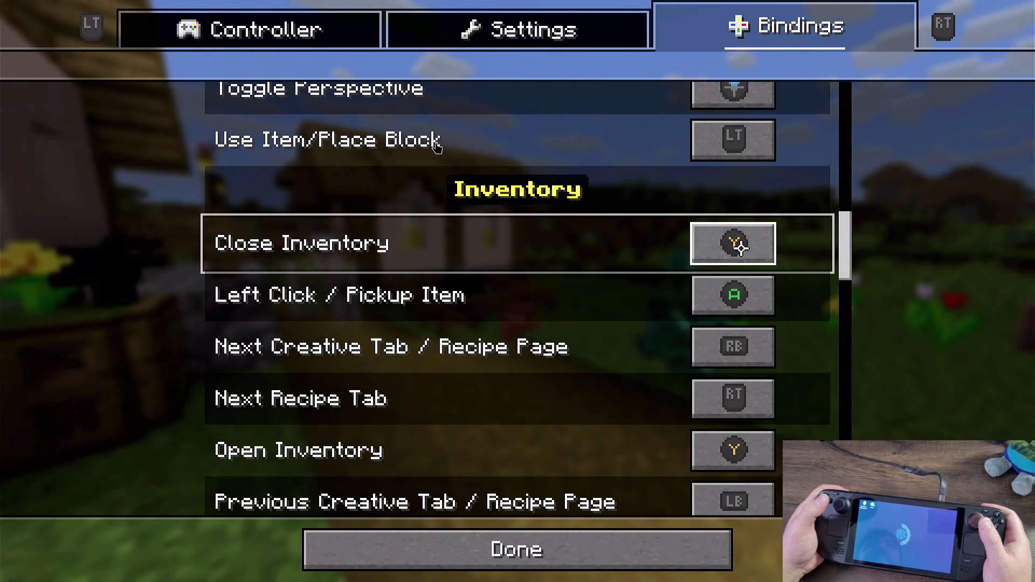
Start and cancel a Close Inventory rebind, then assign the Y button to Quick Move.
key("Return")
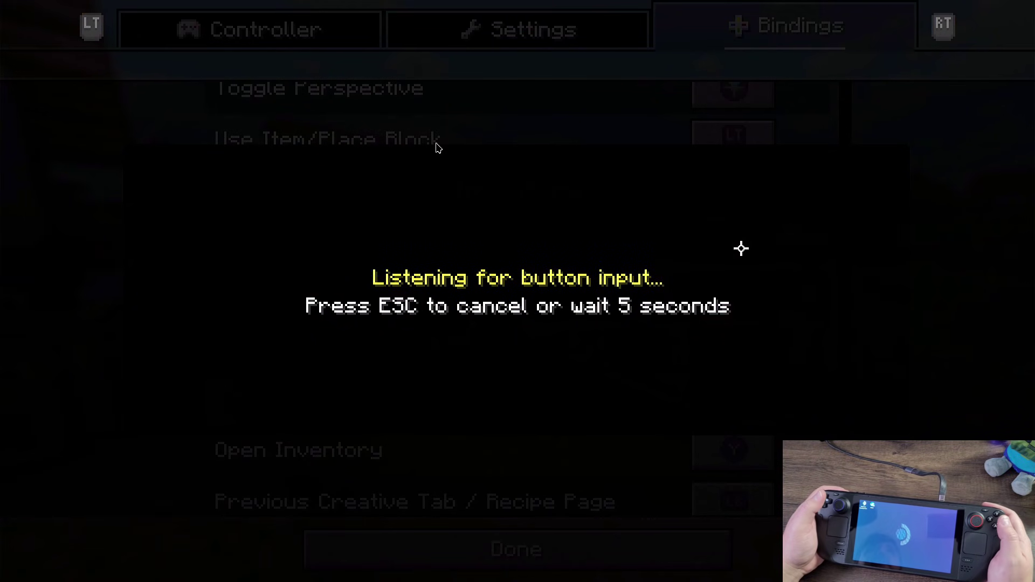
key("Escape")
key("Down")
key("Down")
key("Down")
key("Down")
key("Down")
key("Down")
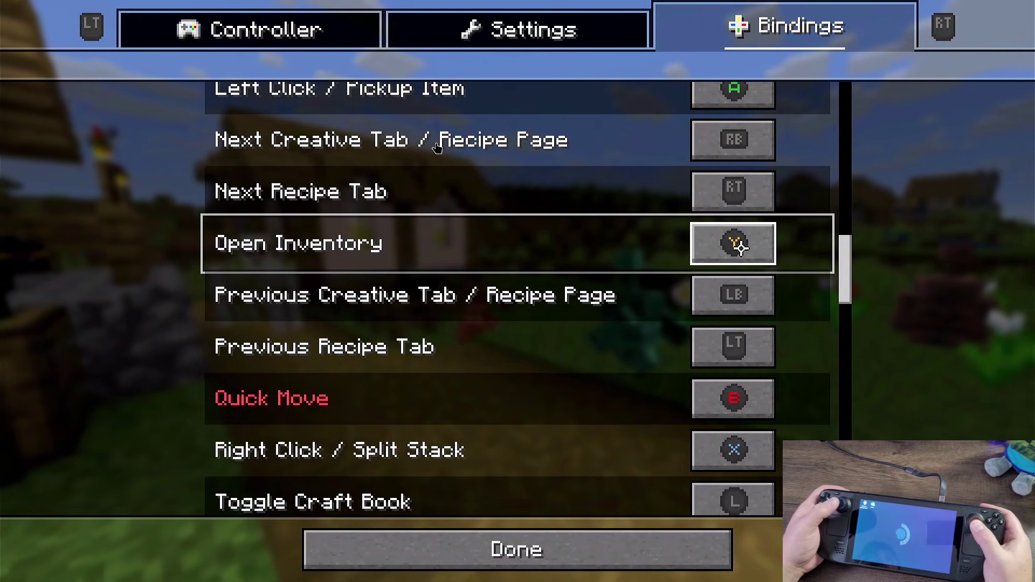
key("Down")
key("Down")
key("Up")
key("Return")
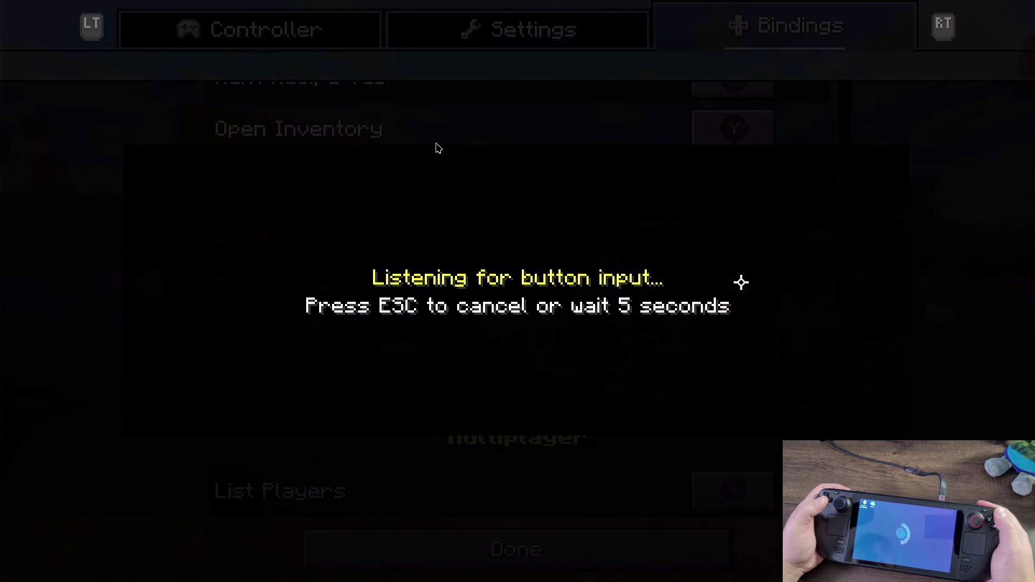
key("y")
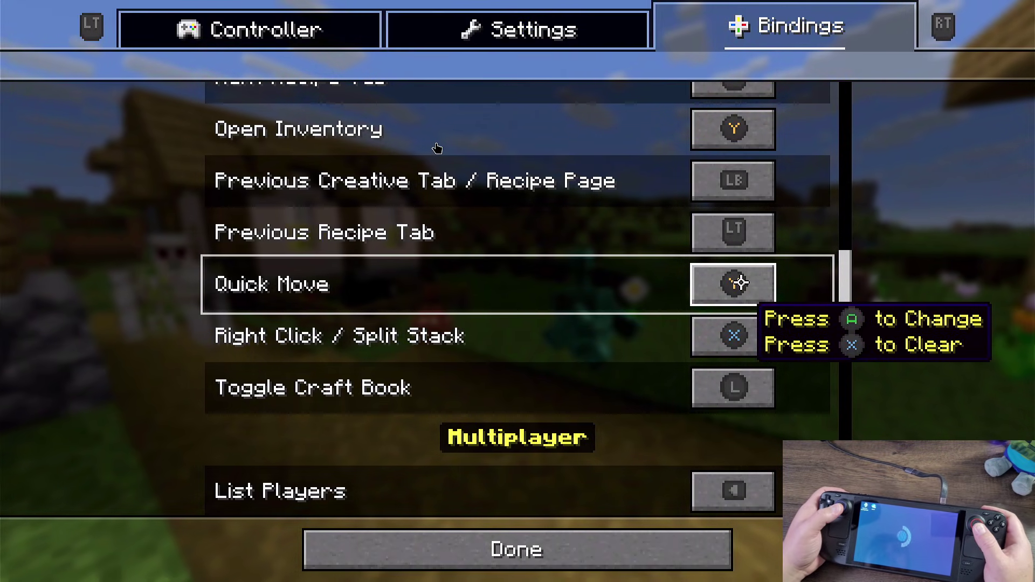
Clear the Toggle Craft Book binding so it has no button assigned.
key("Up")
key("Up")
key("Up")
key("Down")
key("Down")
key("Down")
key("Down")
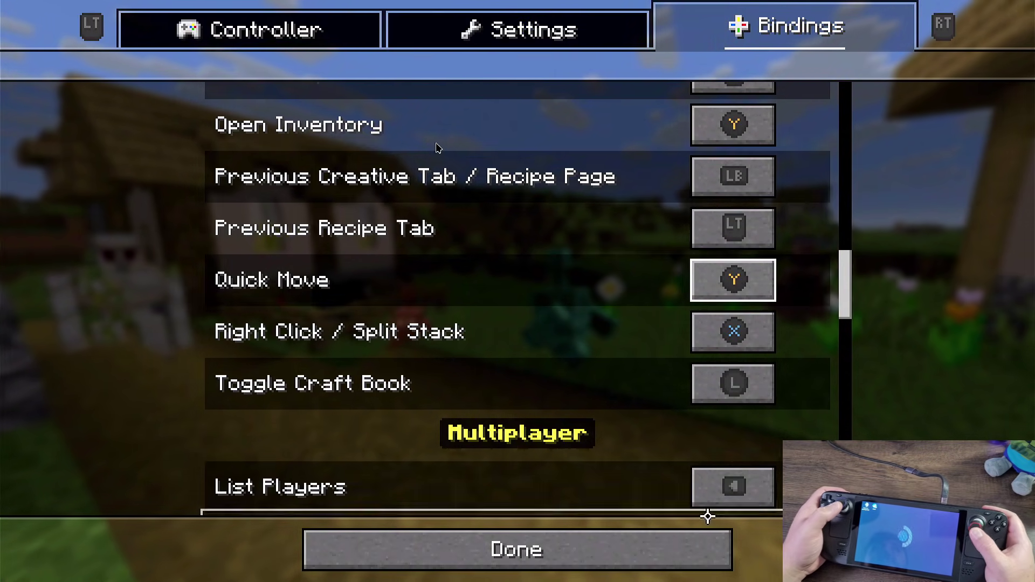
key("Down")
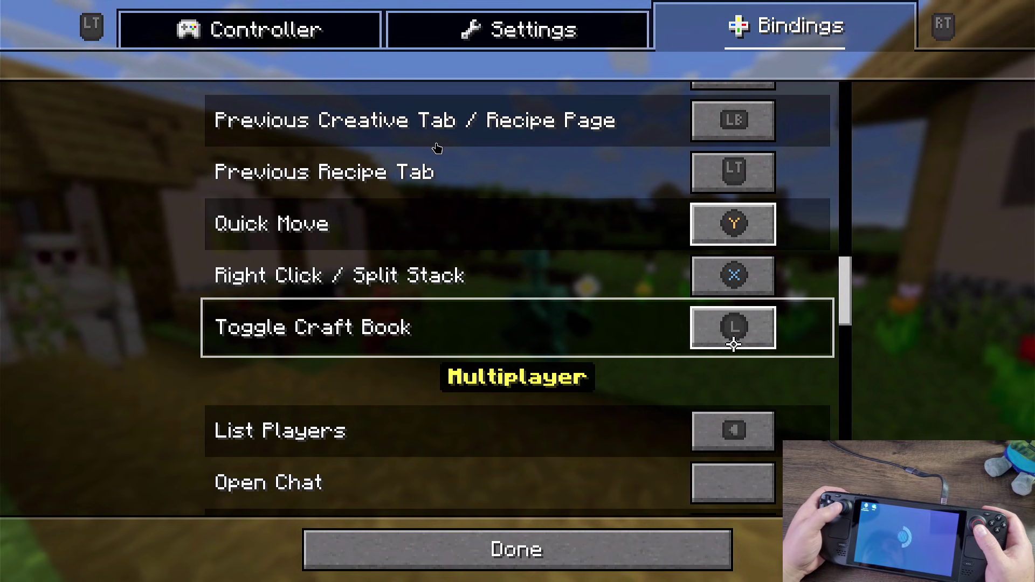
key("x")
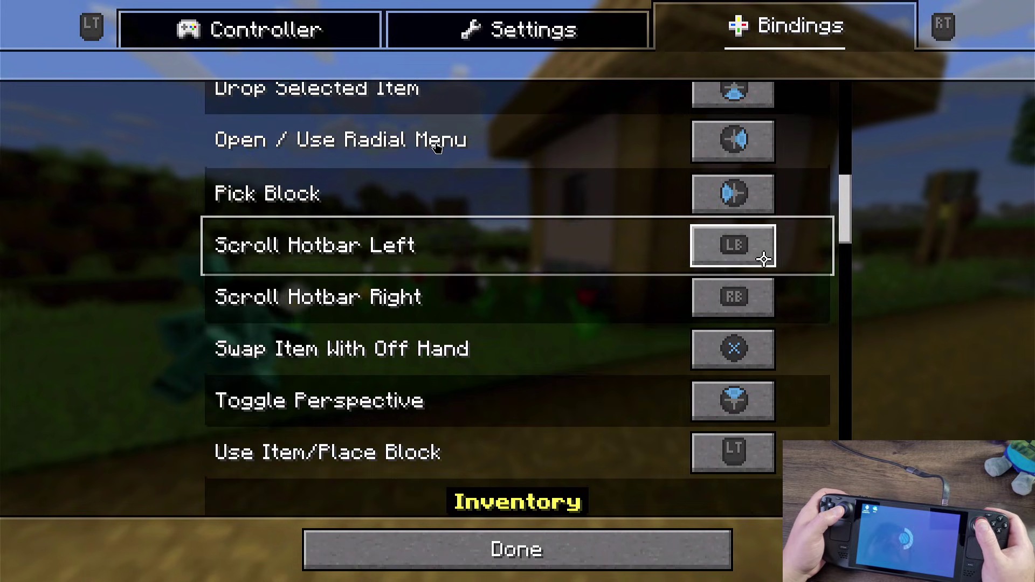
Switch back to the controller settings list and scroll up to Radial Menu Thumbstick.
key("Up")
key("Up")
key("Up")
key("Up")
key("Up")
key("Up")
key("Up")
key("Up")
key("Up")
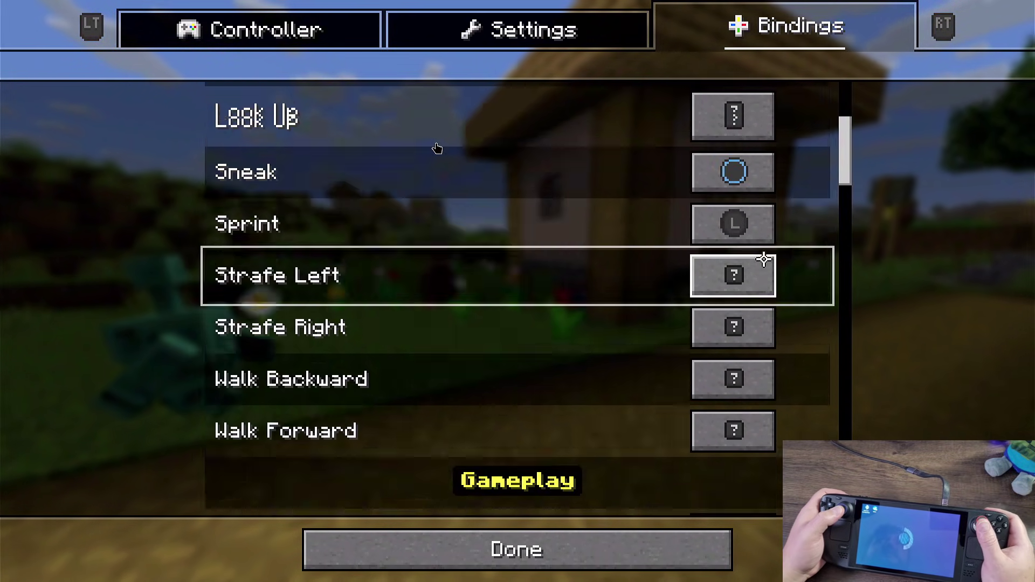
key("ctrl+shift+Tab")
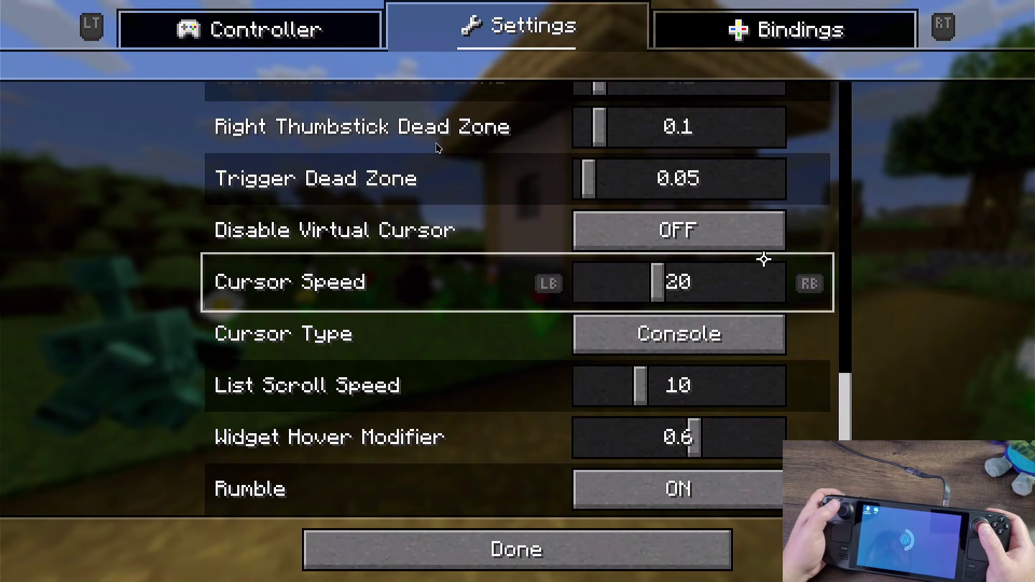
key("Up")
key("Up")
key("Up")
key("Up")
key("Up")
key("Up")
key("Up")
key("Up")
key("Up")
key("Up")
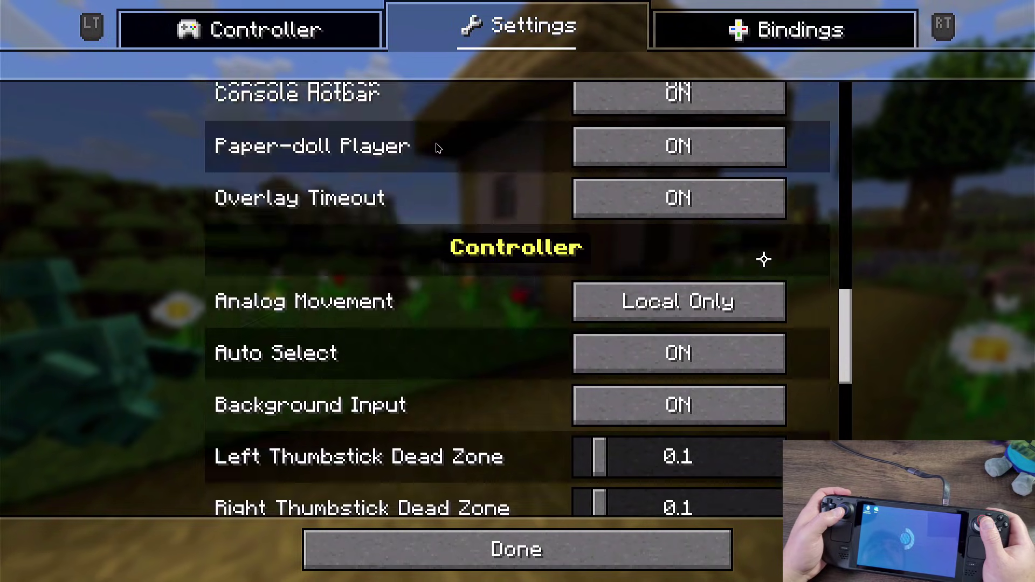
key("Up")
key("Up")
key("Up")
key("Up")
key("Up")
key("Up")
key("Up")
key("Up")
key("Up")
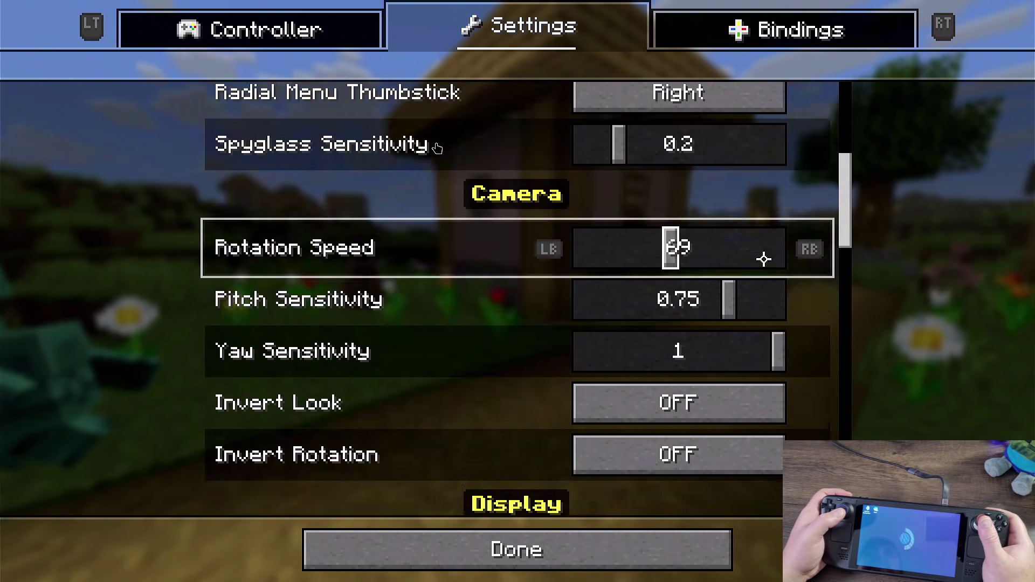
key("Up")
key("Up")
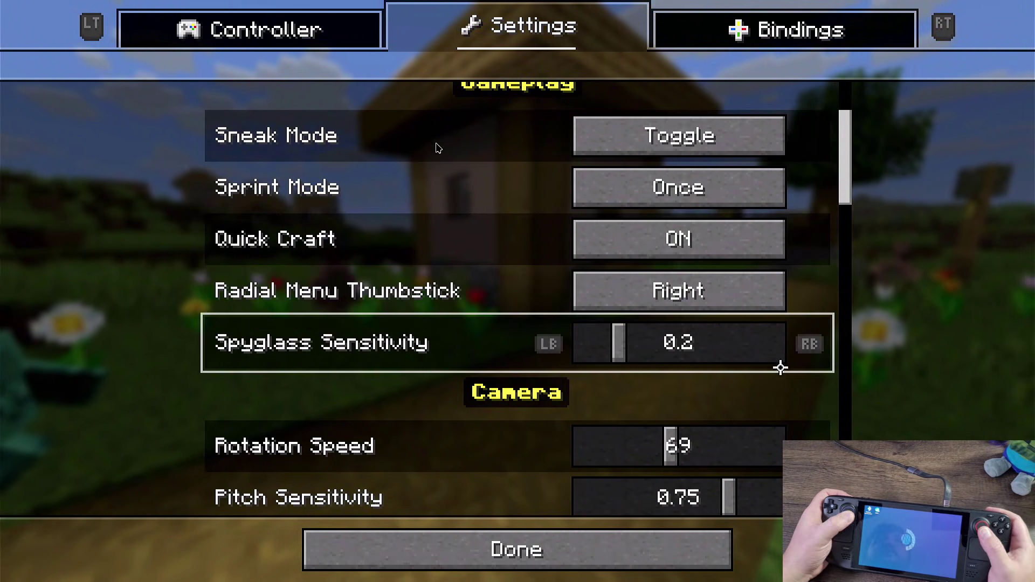
key("Up")
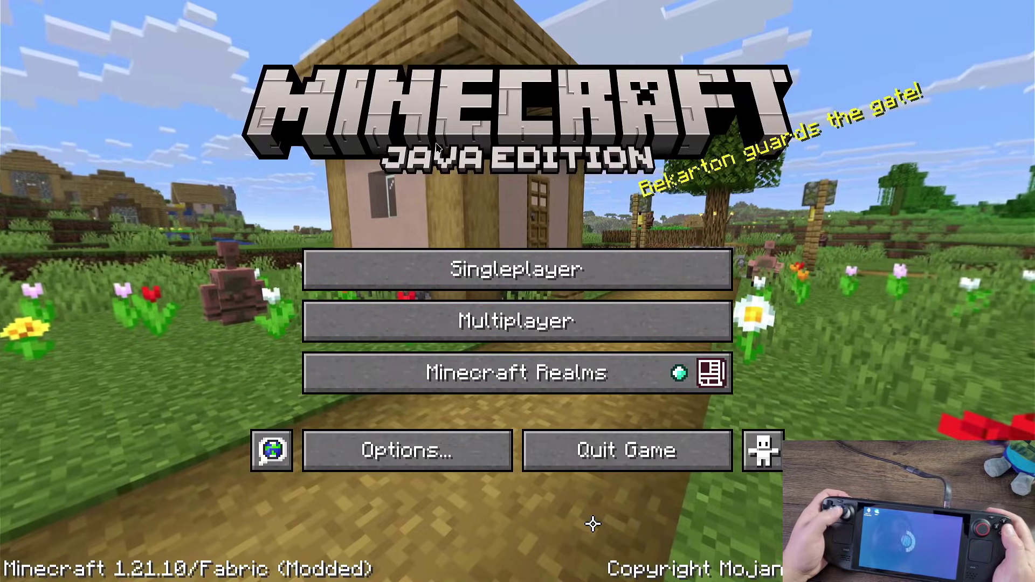
Leave for the title screen and create a new singleplayer world on Hard difficulty.
key("Down")
key("Return")
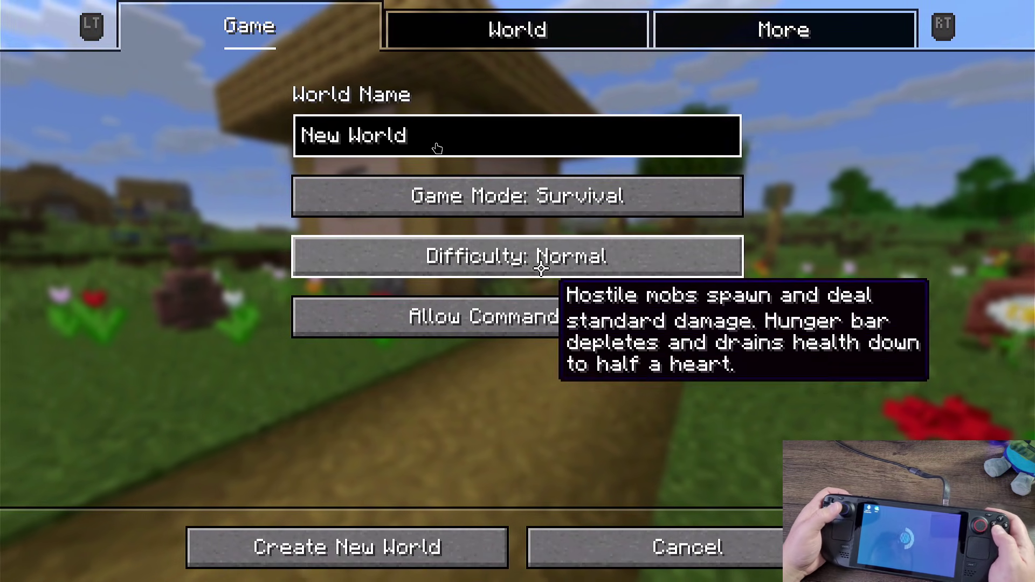
left_click(540, 265)
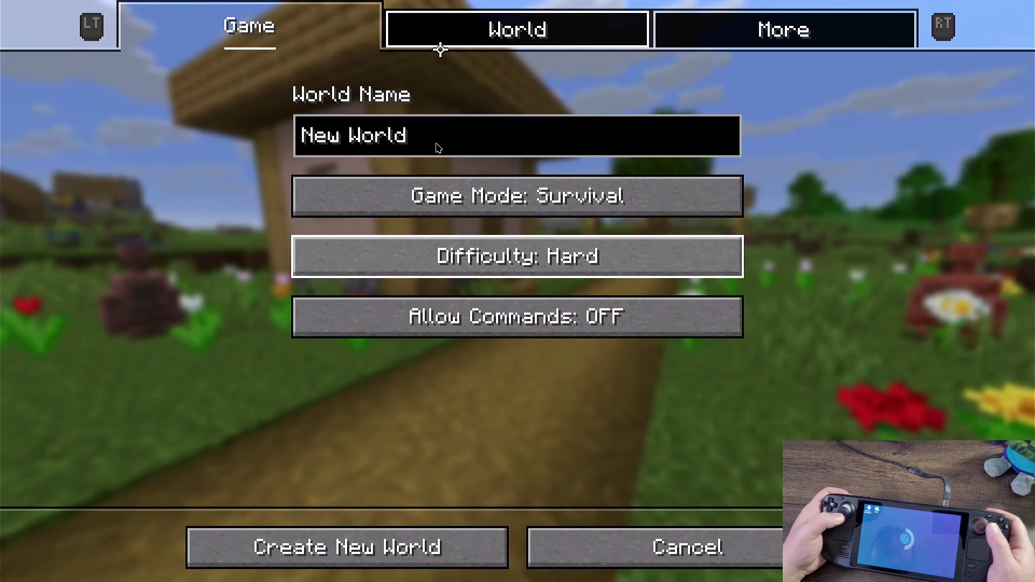
left_click(287, 554)
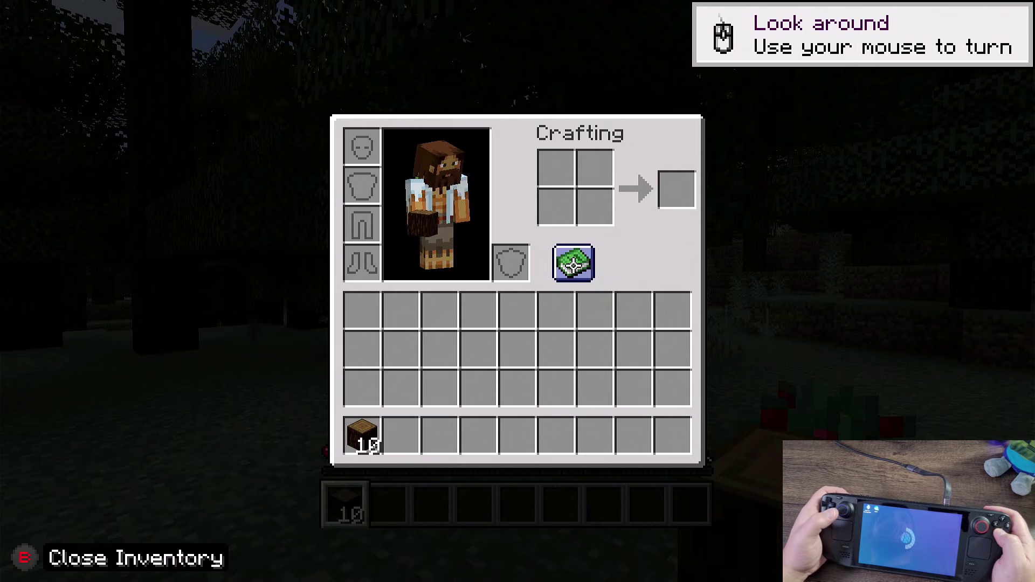
Craft spruce planks, a crafting table and sticks, moving the table and sticks onto the hotbar.
left_click(574, 263)
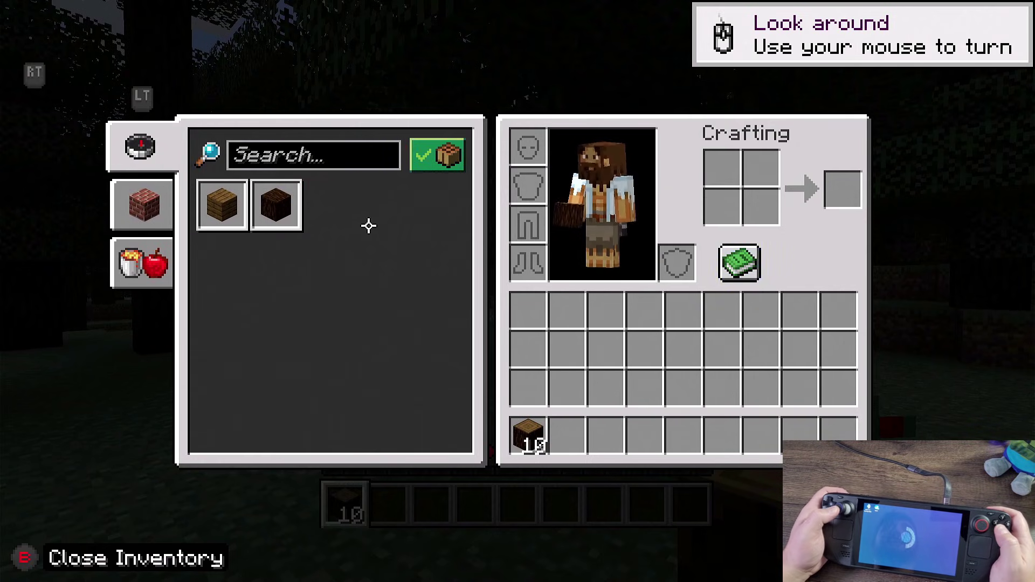
left_click(223, 204)
left_click(222, 205)
left_click(222, 204)
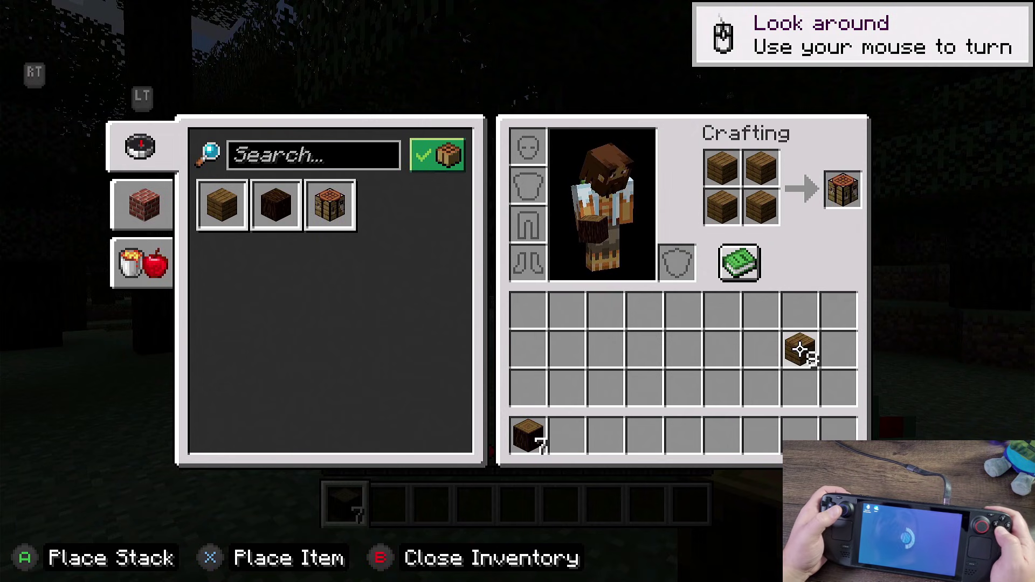
left_click(842, 188)
left_click(838, 434)
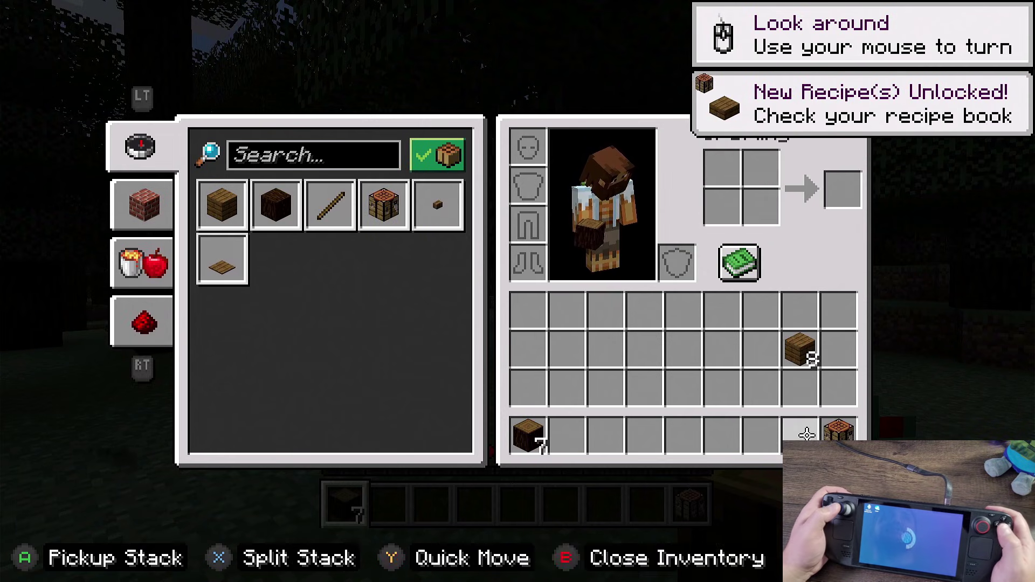
left_click(340, 215)
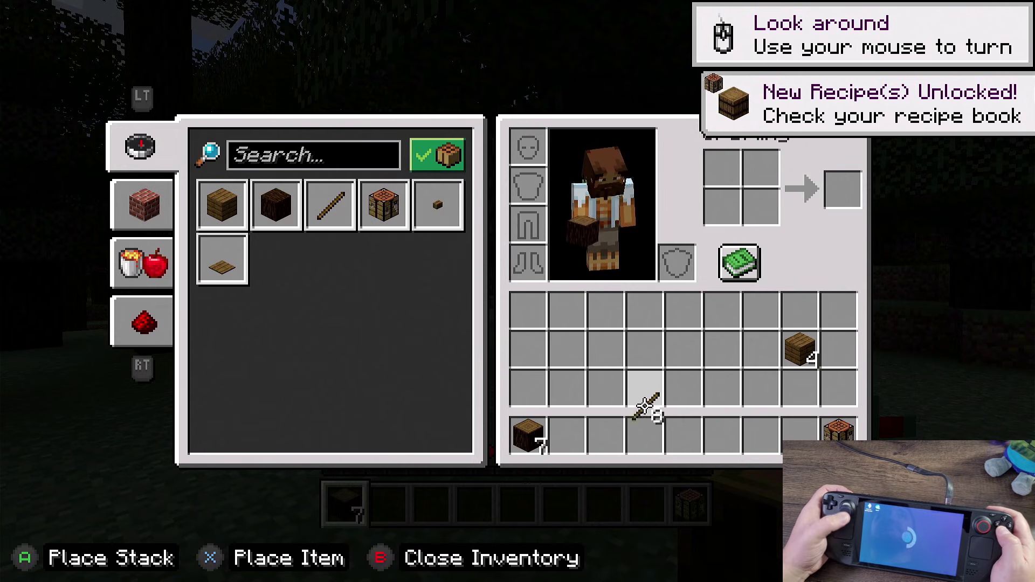
left_click(645, 436)
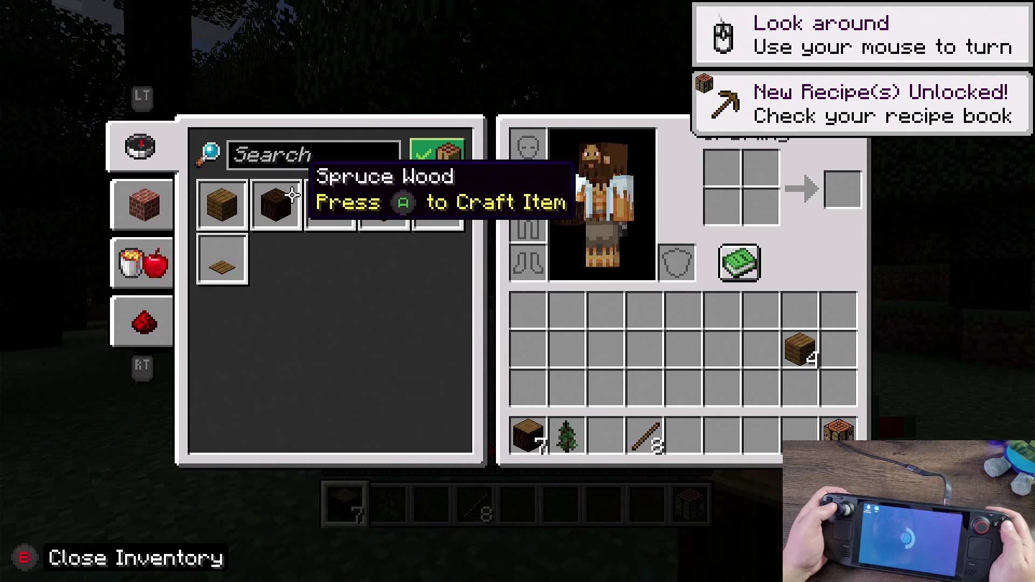
Place the crafting table on the ground and craft a wooden pickaxe at it.
key("Escape")
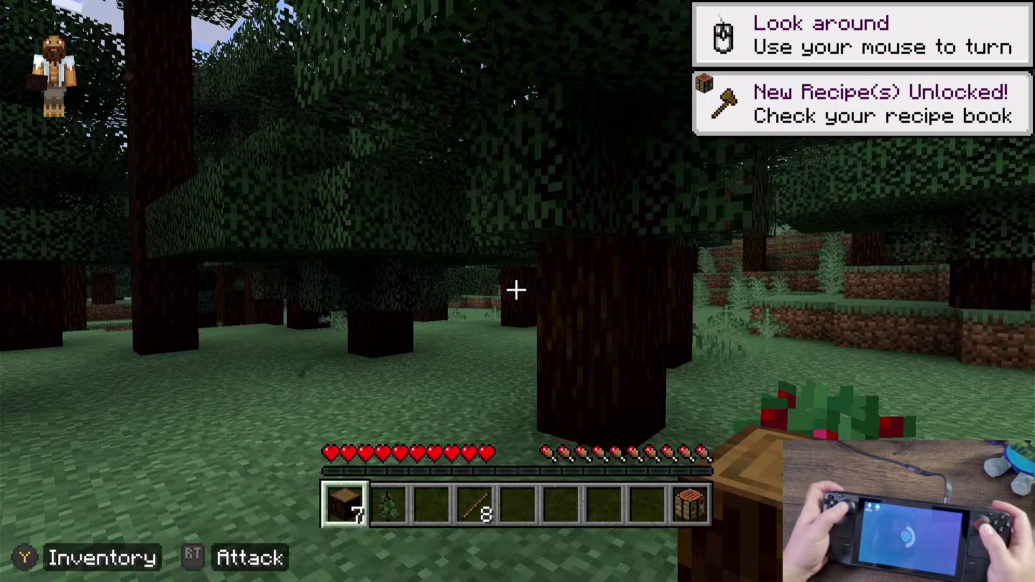
key("9")
right_click(516, 290)
right_click(516, 290)
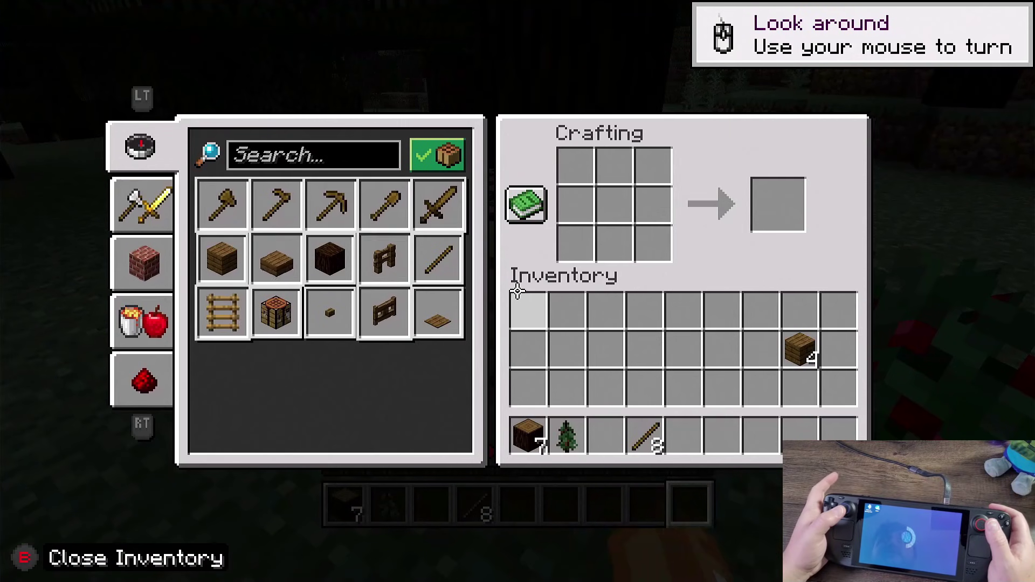
left_click(326, 192)
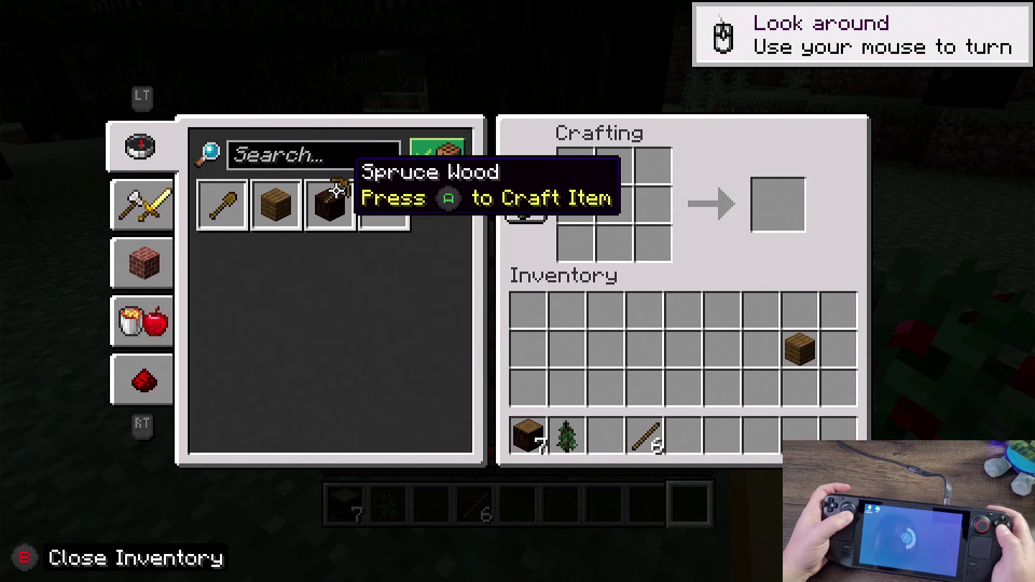
key("Escape")
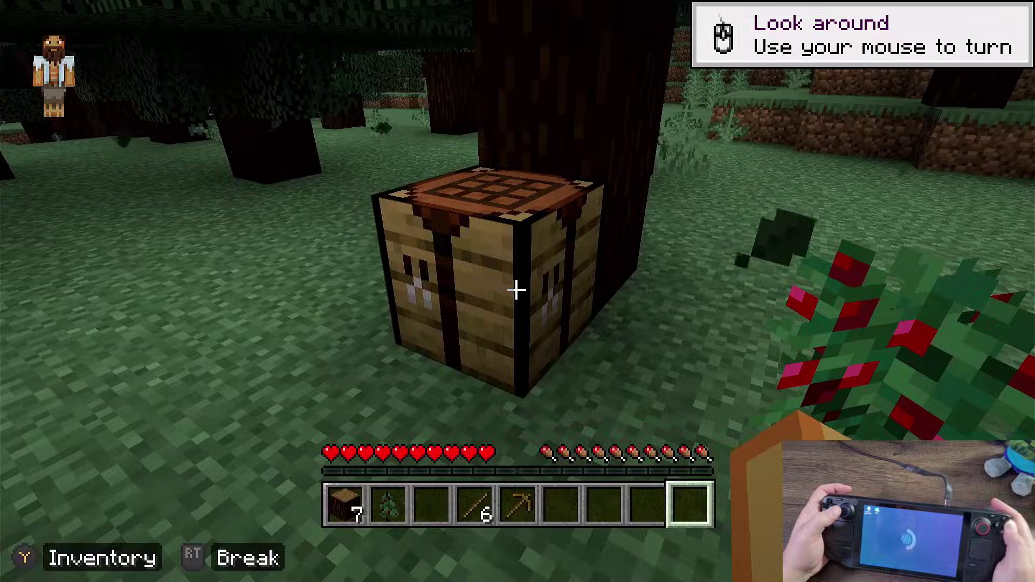
Equip the wooden pickaxe and dig down into the stone to mine cobblestone.
key("7")
key("5")
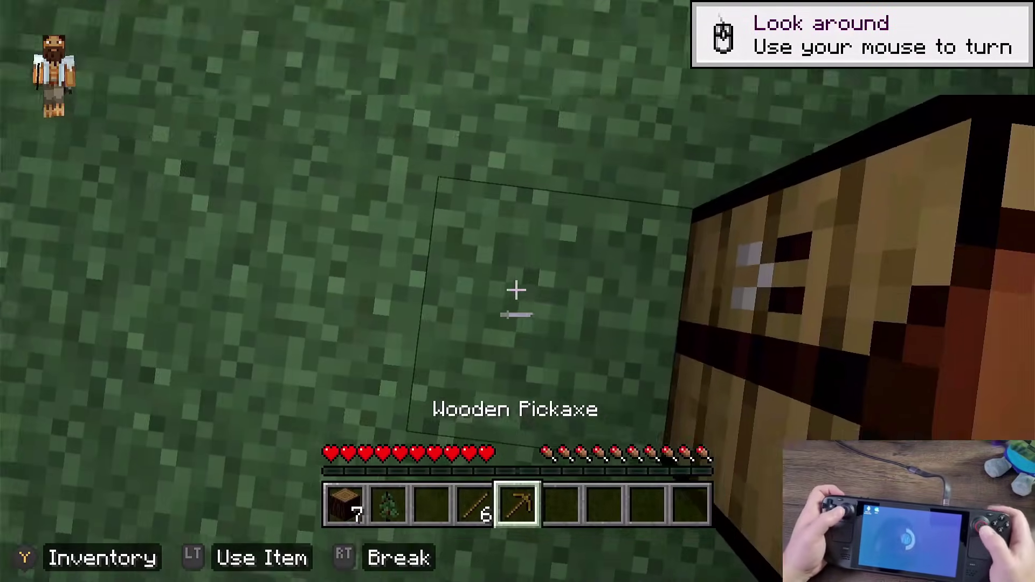
left_click_drag(516, 290, 516, 290)
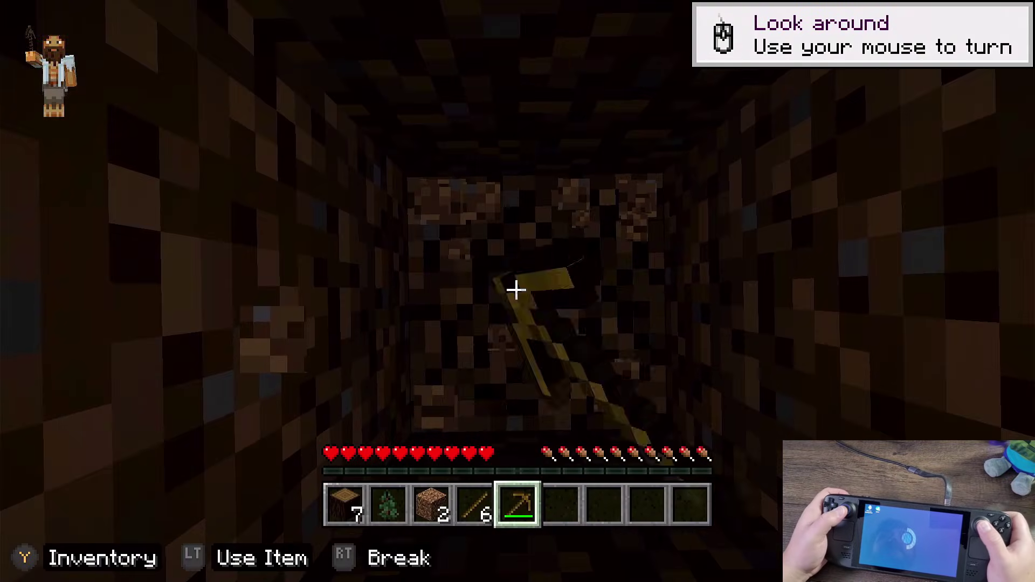
left_click_drag(516, 290, 516, 290)
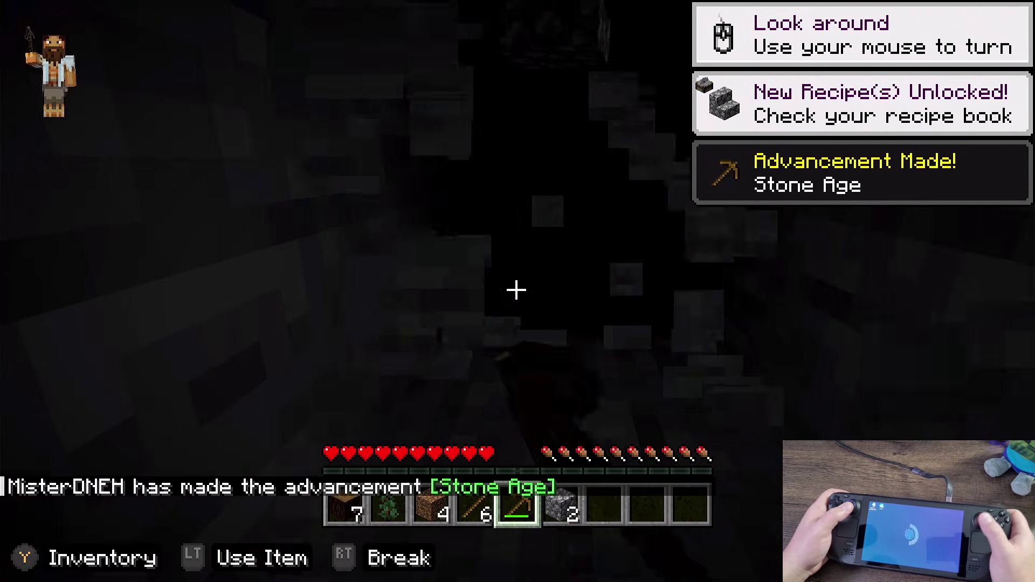
left_click_drag(516, 290, 516, 290)
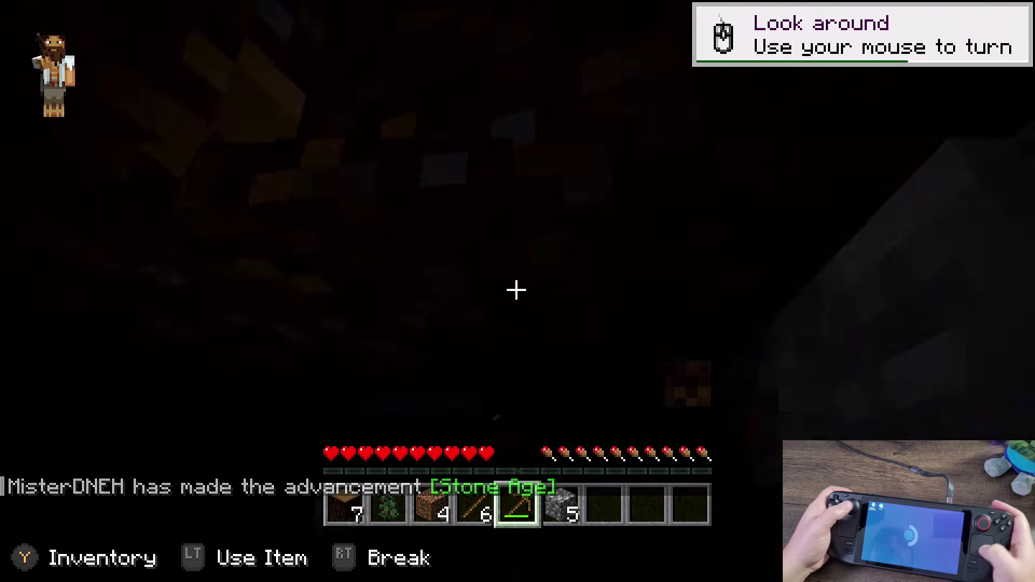